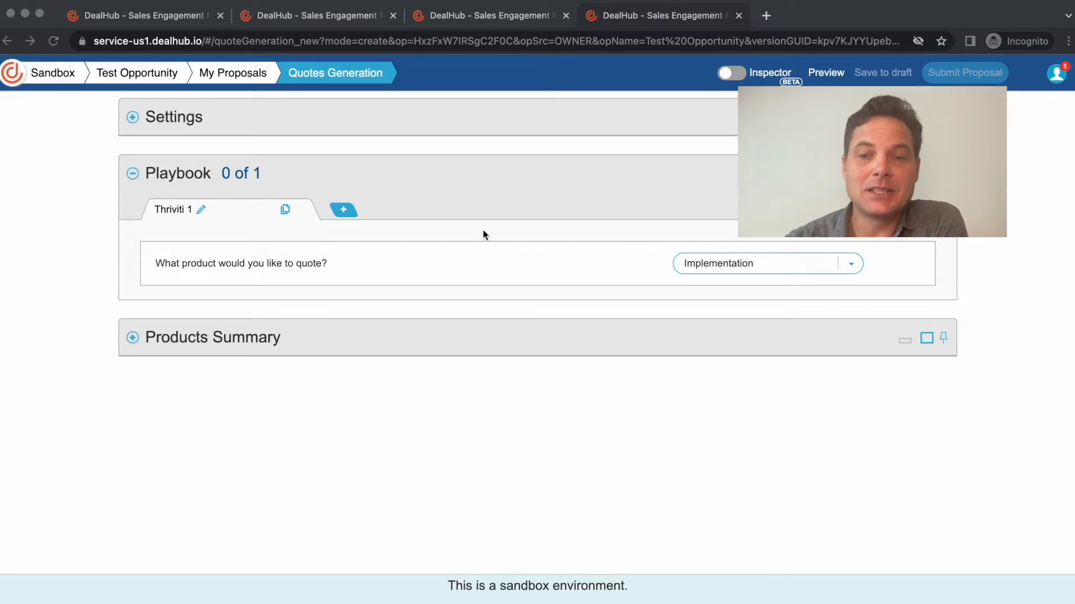
- Check the available product options and rename the Thriviti 1 playbook tab to Year 1
{"action": "left_click", "coordinate": [748, 264]}
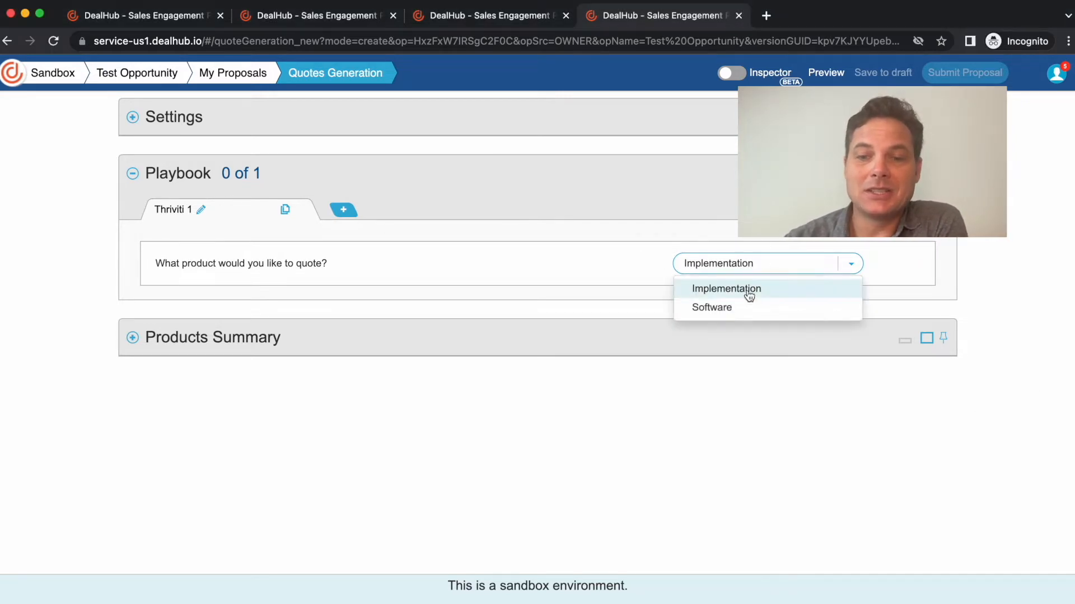
{"action": "left_click", "coordinate": [624, 263]}
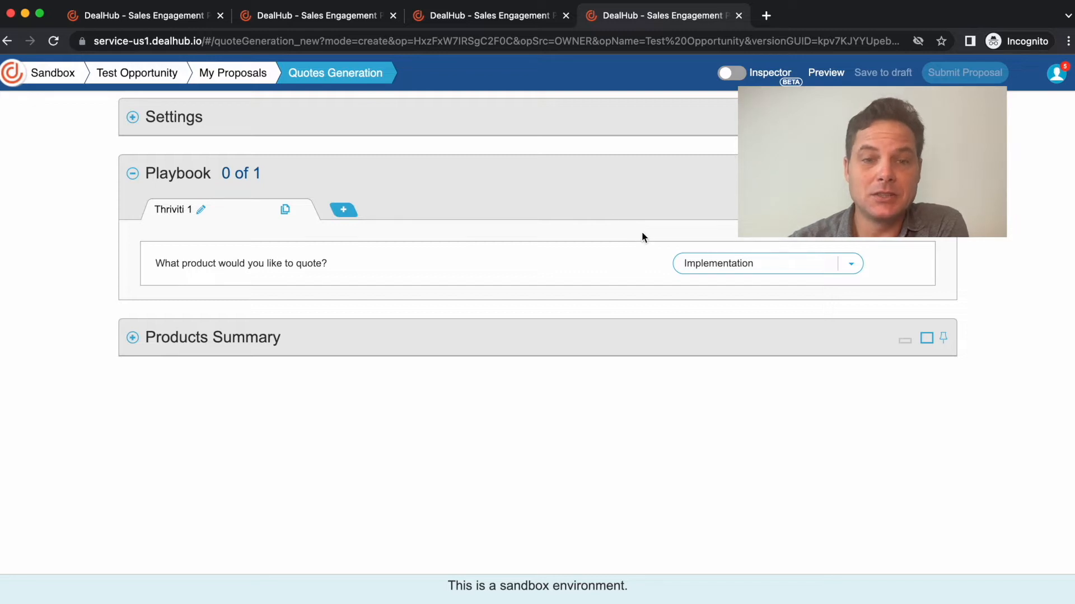
{"action": "left_click", "coordinate": [201, 210]}
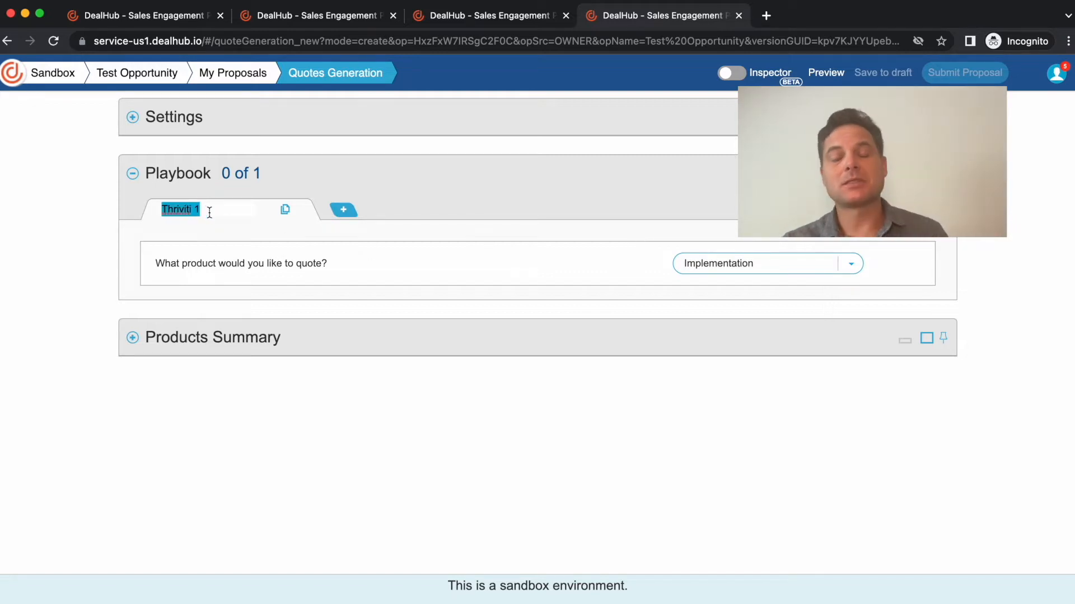
{"action": "type", "text": "Ye"}
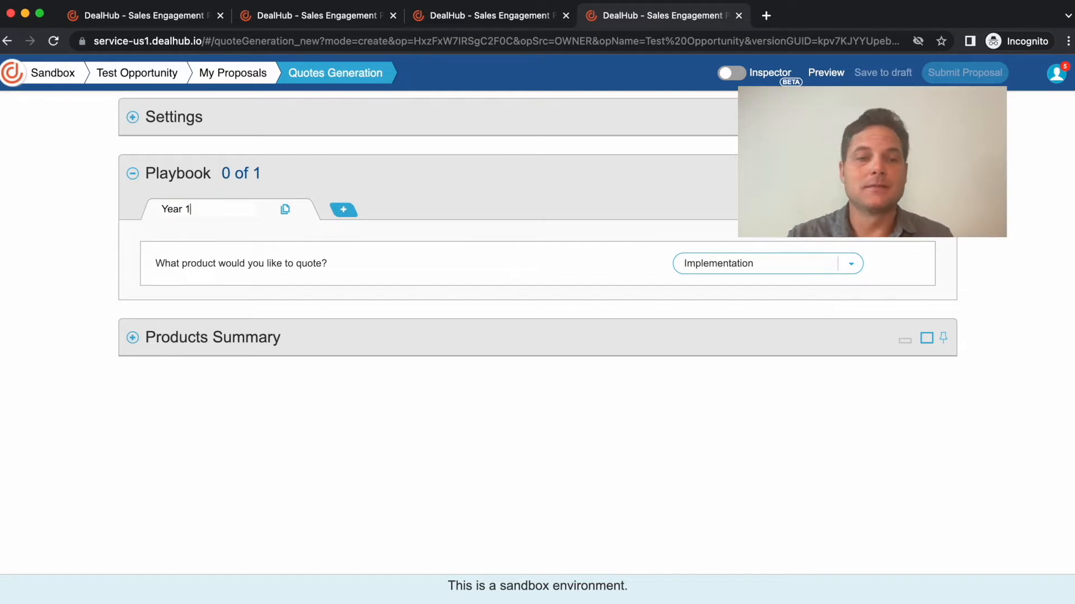
{"action": "type", "text": "ar 1"}
- Choose Software as the product to quote on Year 1 and set its contract term to 12
{"action": "left_click", "coordinate": [740, 263]}
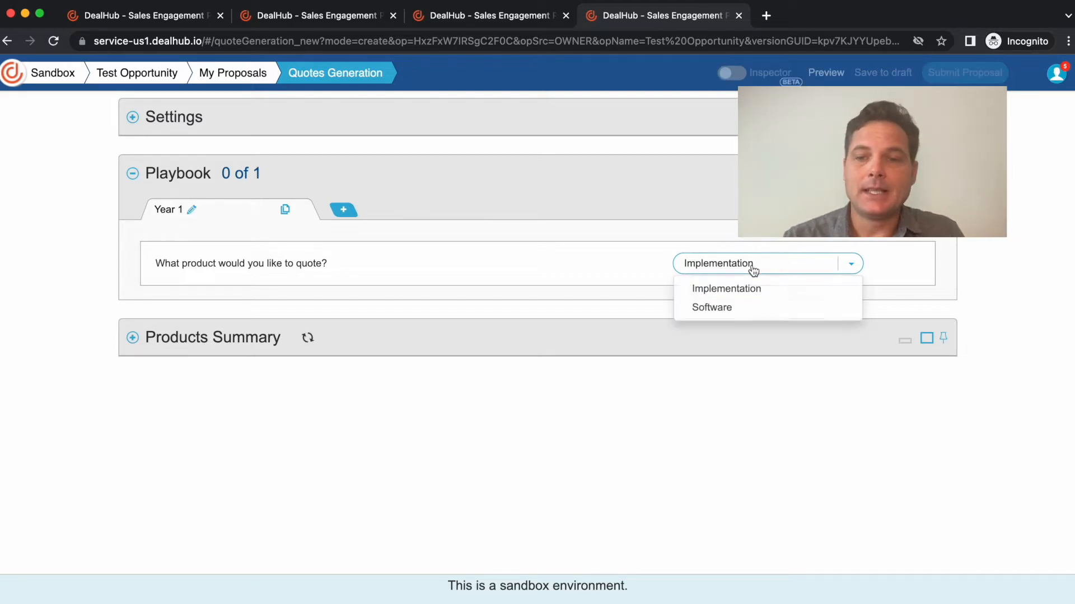
{"action": "left_click", "coordinate": [723, 308]}
{"action": "left_click", "coordinate": [645, 307]}
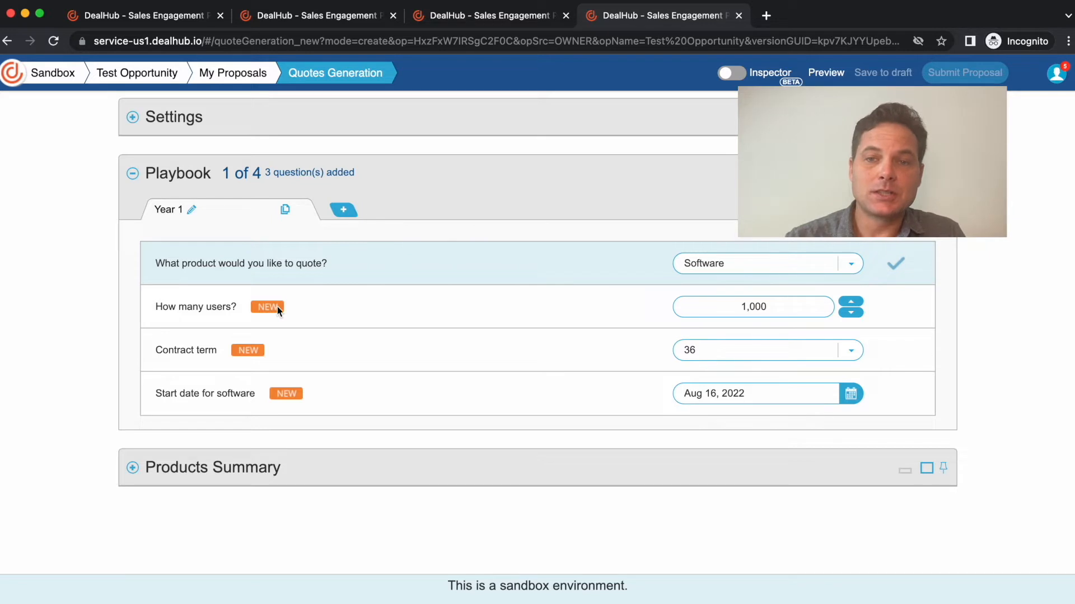
{"action": "left_click", "coordinate": [754, 359]}
{"action": "left_click_drag", "start_coordinate": [720, 376], "coordinate": [605, 371]}
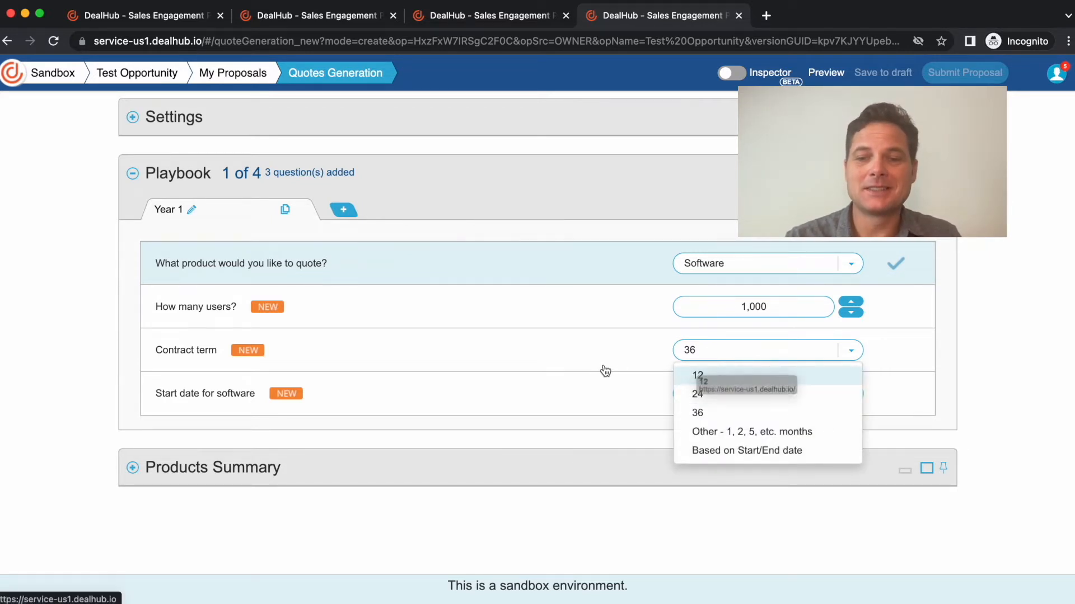
{"action": "left_click", "coordinate": [686, 376]}
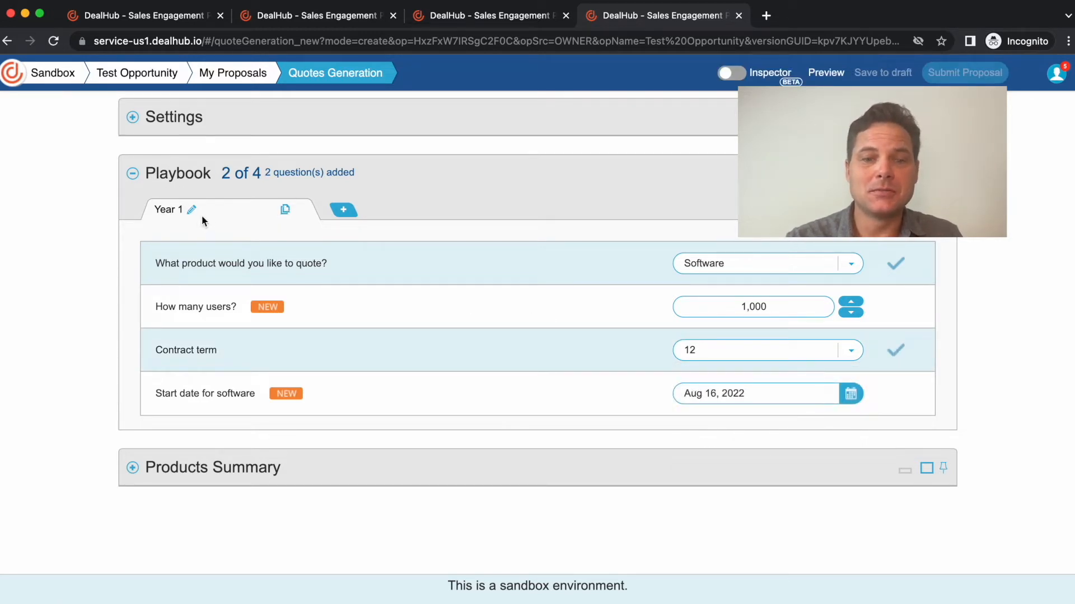
- Duplicate the Year 1 playbook tab and name the copy Year 2
{"action": "left_click", "coordinate": [284, 210]}
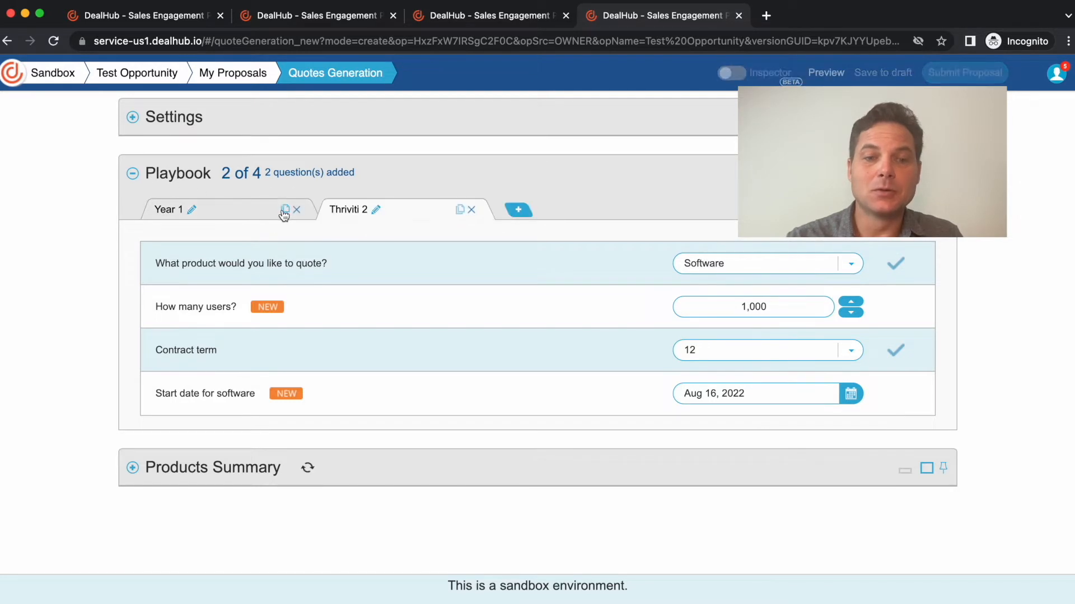
{"action": "left_click", "coordinate": [375, 209]}
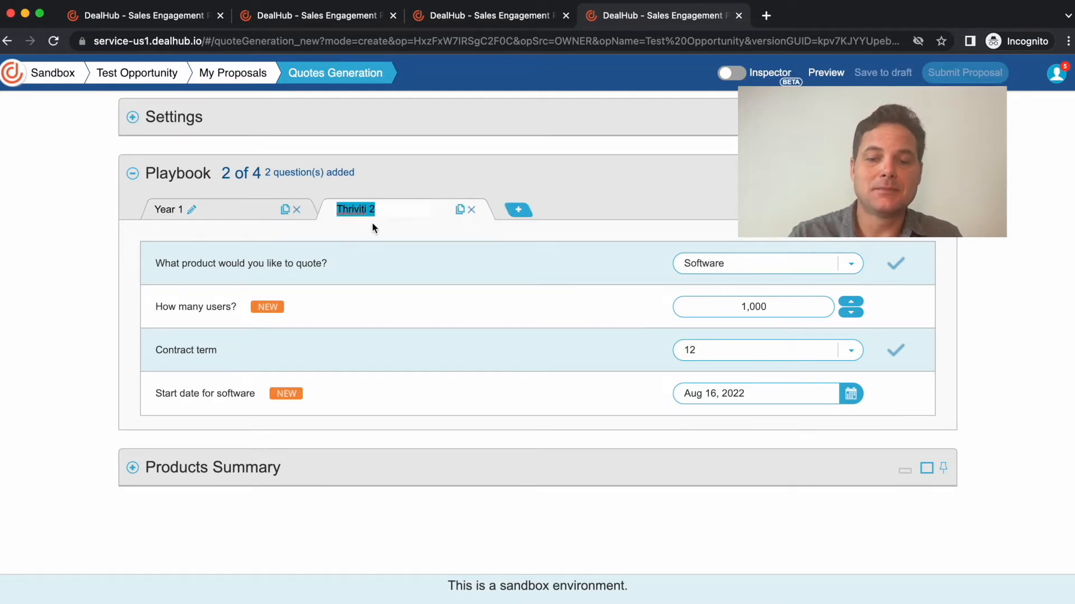
{"action": "type", "text": "Year 3"}
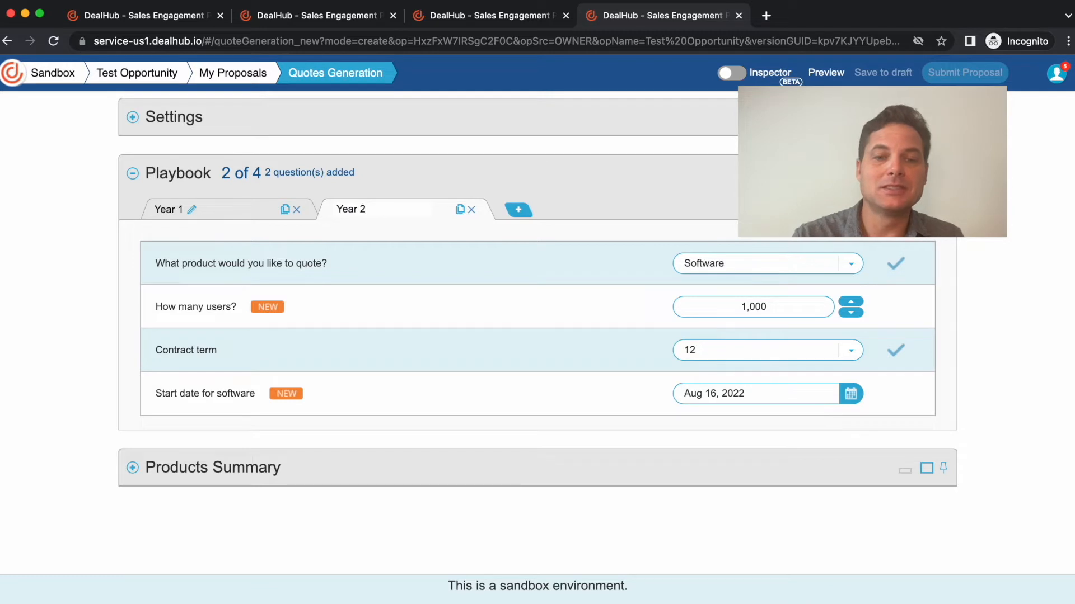
- Set the number of users for Year 2 to 2,000
{"action": "left_click_drag", "start_coordinate": [741, 308], "coordinate": [746, 307]}
{"action": "type", "text": "2"}
{"action": "left_click", "coordinate": [632, 341]}
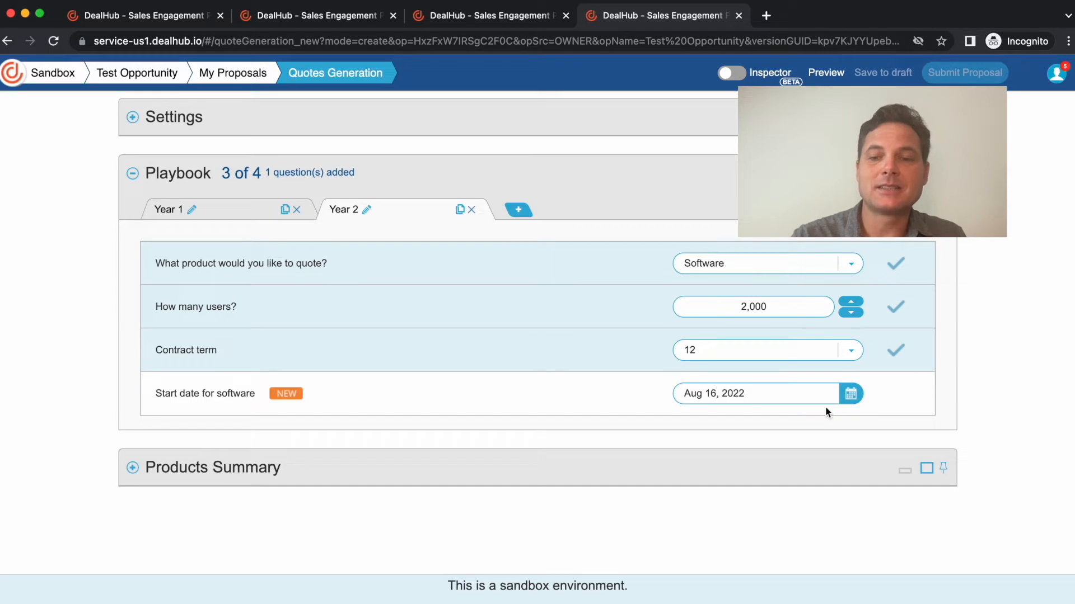
- Set the software start date for Year 2 to Aug 16, 2023
{"action": "left_click", "coordinate": [841, 399]}
{"action": "left_click", "coordinate": [866, 421]}
{"action": "left_click", "coordinate": [865, 421]}
{"action": "left_click", "coordinate": [865, 421]}
{"action": "left_click", "coordinate": [865, 421]}
{"action": "left_click", "coordinate": [866, 421]}
{"action": "left_click", "coordinate": [866, 420]}
{"action": "left_click", "coordinate": [865, 421]}
{"action": "left_click", "coordinate": [866, 420]}
{"action": "left_click", "coordinate": [865, 420]}
{"action": "left_click", "coordinate": [865, 420]}
{"action": "left_click", "coordinate": [865, 420]}
{"action": "left_click", "coordinate": [866, 420]}
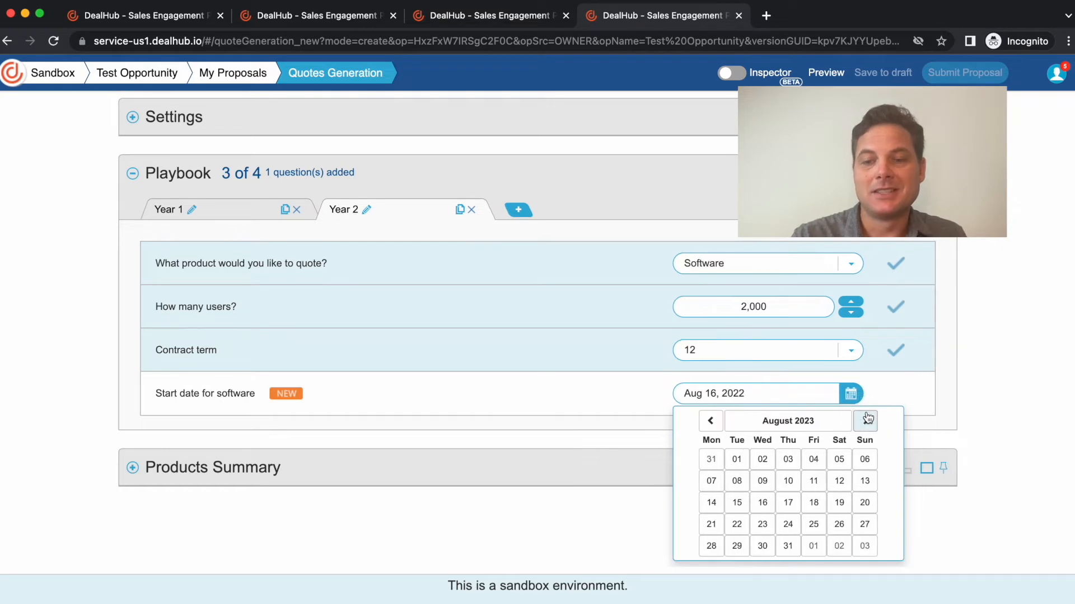
{"action": "left_click", "coordinate": [763, 502]}
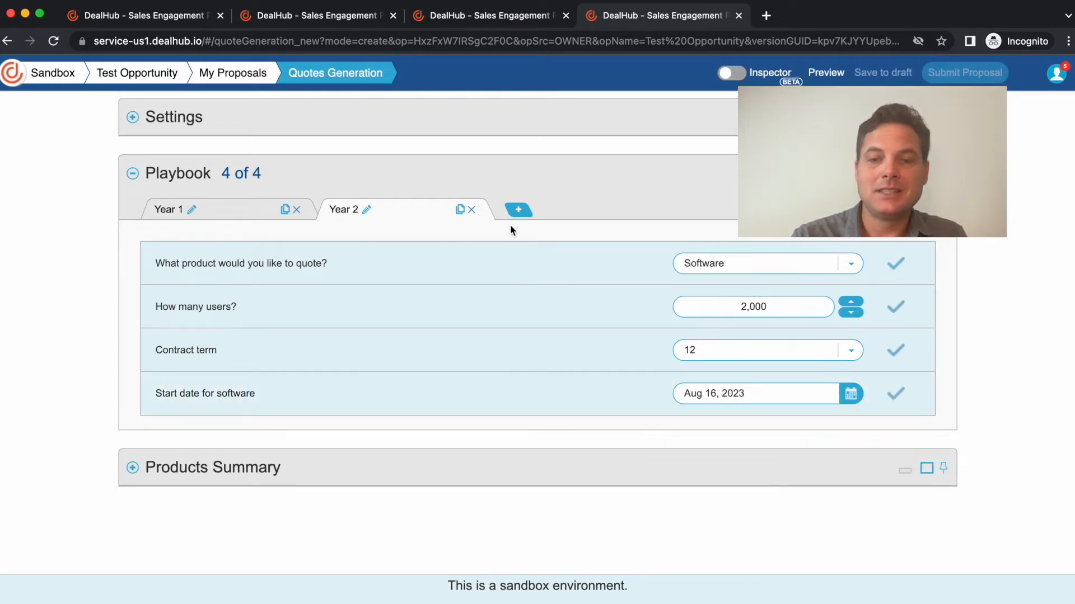
- Duplicate the Year 2 playbook tab and name the copy Year 3
{"action": "left_click", "coordinate": [460, 212]}
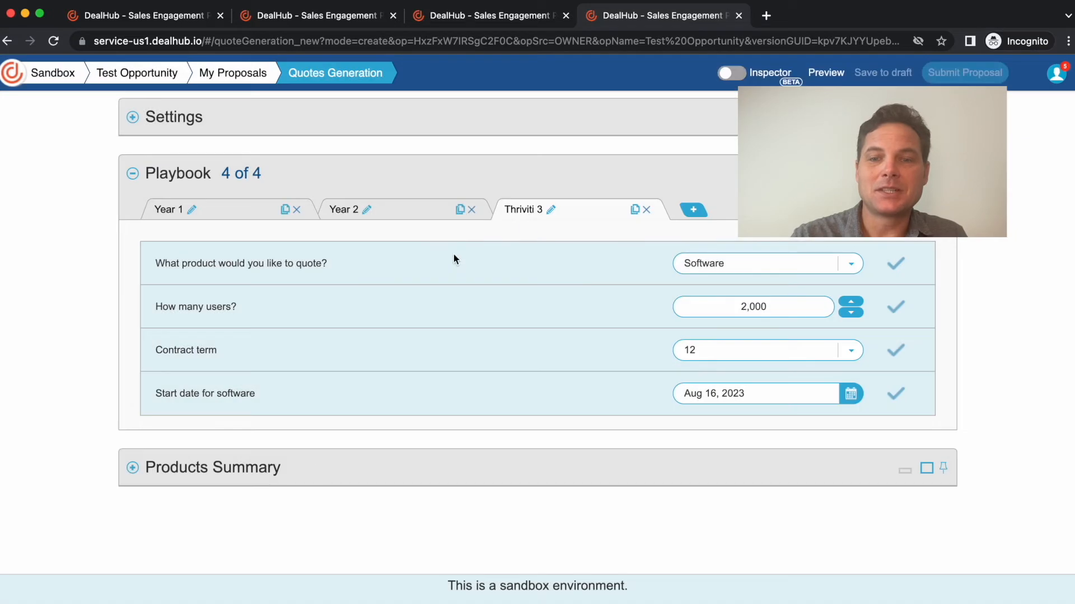
{"action": "left_click", "coordinate": [549, 213]}
{"action": "type", "text": "Year 3"}
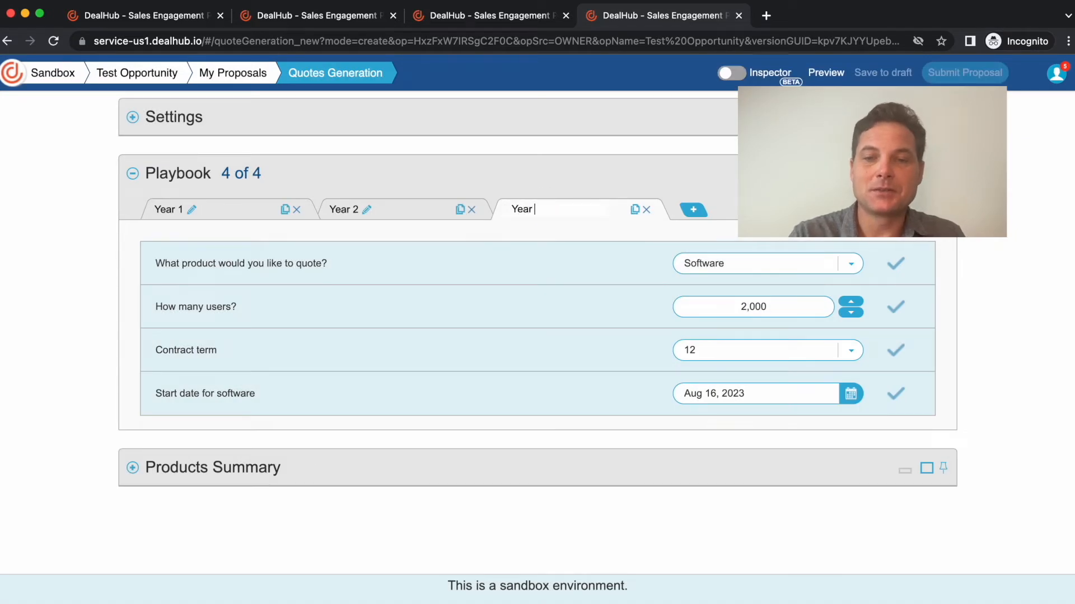
- Set the number of users for Year 3 to 3,000
{"action": "left_click", "coordinate": [740, 311]}
{"action": "left_click", "coordinate": [742, 310]}
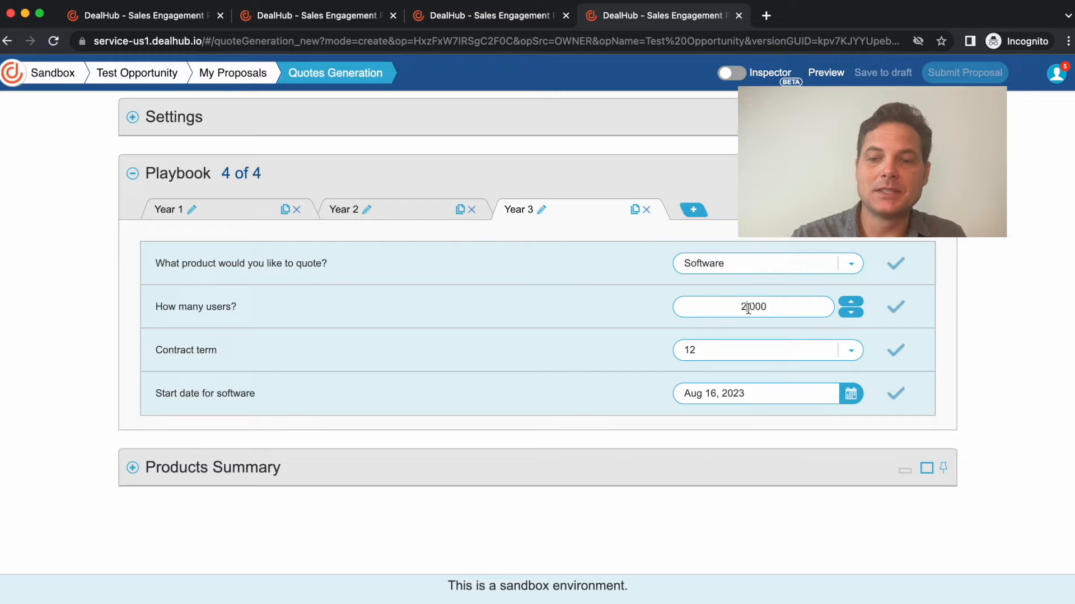
{"action": "key", "text": "BackSpace"}
{"action": "type", "text": "3"}
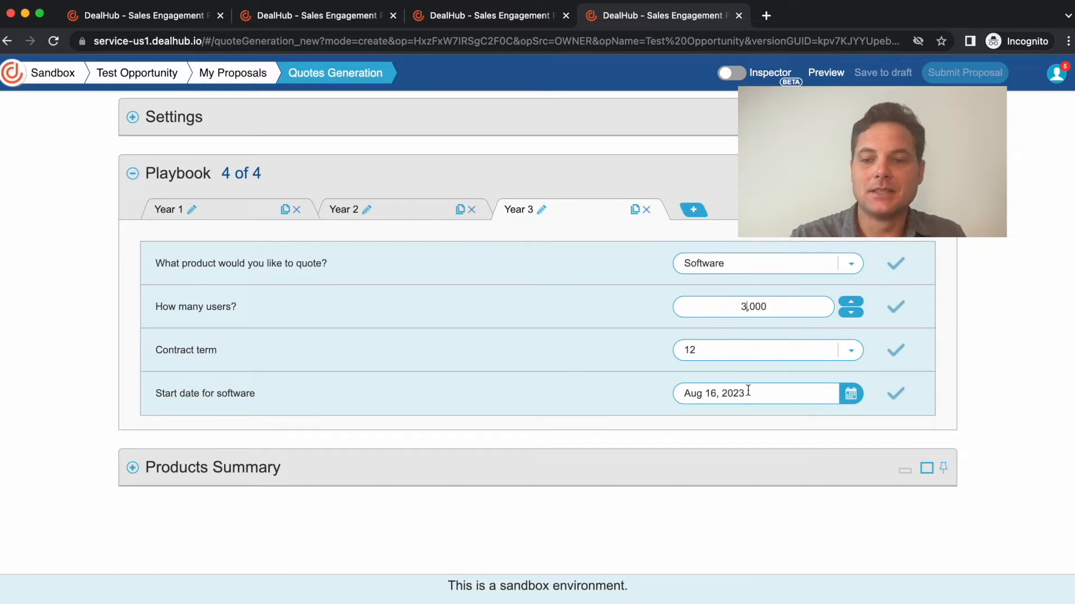
- Set the software start date for Year 3 to Aug 16, 2024
{"action": "left_click", "coordinate": [821, 396]}
{"action": "left_click", "coordinate": [866, 421]}
{"action": "left_click", "coordinate": [865, 421]}
{"action": "left_click", "coordinate": [865, 421]}
{"action": "left_click", "coordinate": [866, 421]}
{"action": "left_click", "coordinate": [865, 421]}
{"action": "left_click", "coordinate": [865, 421]}
{"action": "left_click", "coordinate": [866, 421]}
{"action": "left_click", "coordinate": [865, 421]}
{"action": "left_click", "coordinate": [865, 421]}
{"action": "left_click", "coordinate": [865, 421]}
{"action": "left_click", "coordinate": [866, 421]}
{"action": "left_click", "coordinate": [866, 421]}
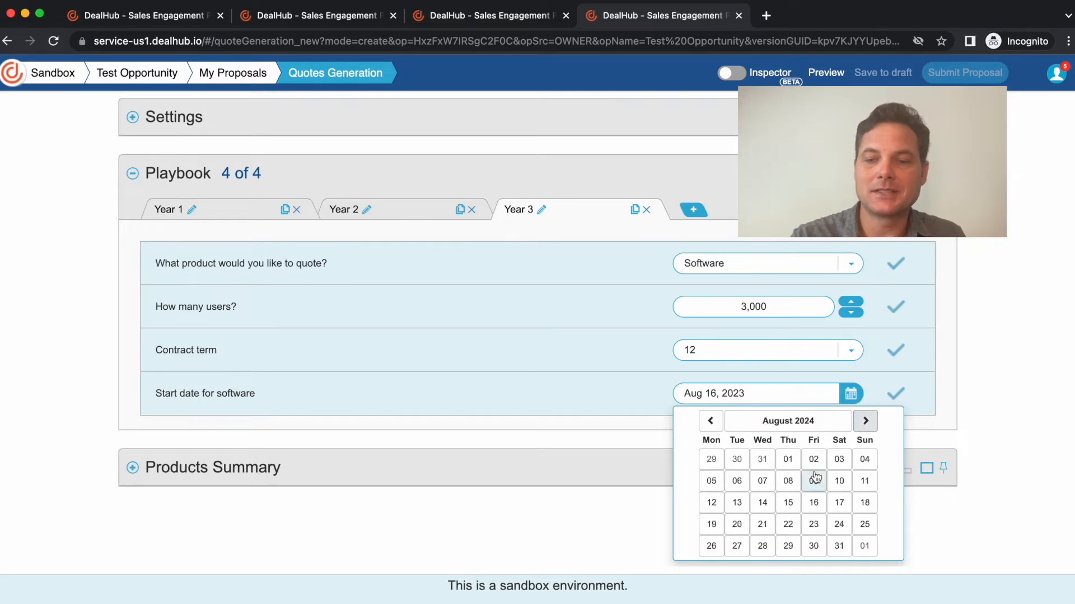
{"action": "left_click", "coordinate": [815, 503]}
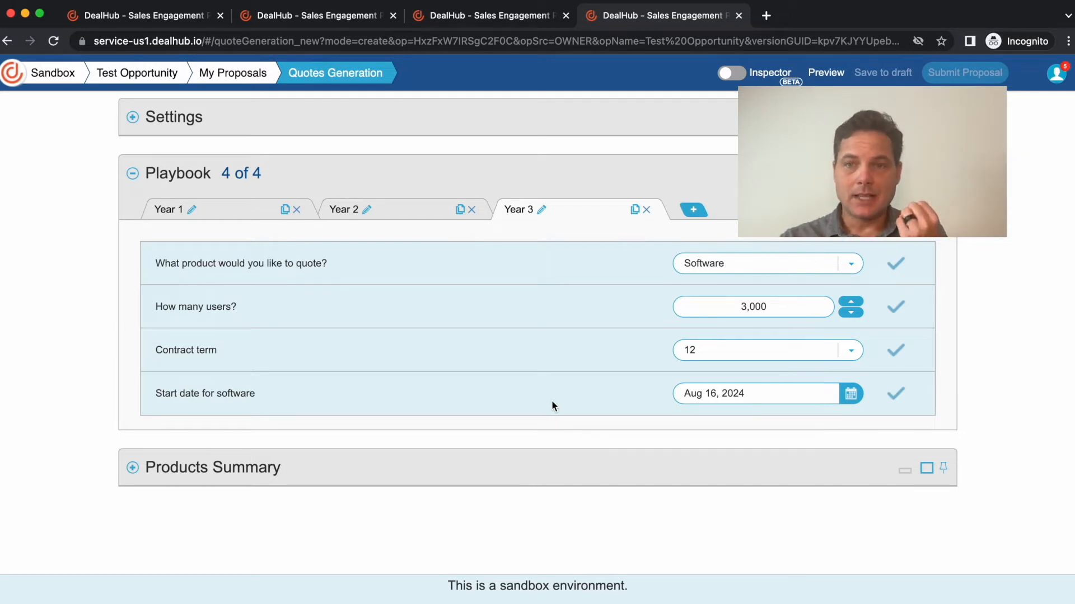
- Expand the Products Summary and review the prices, dates and quantities of the line items for each year
{"action": "left_click", "coordinate": [132, 468]}
{"action": "scroll", "coordinate": [435, 358], "scroll_direction": "down", "scroll_amount": 3}
{"action": "scroll", "coordinate": [434, 360], "scroll_direction": "down", "scroll_amount": 2}
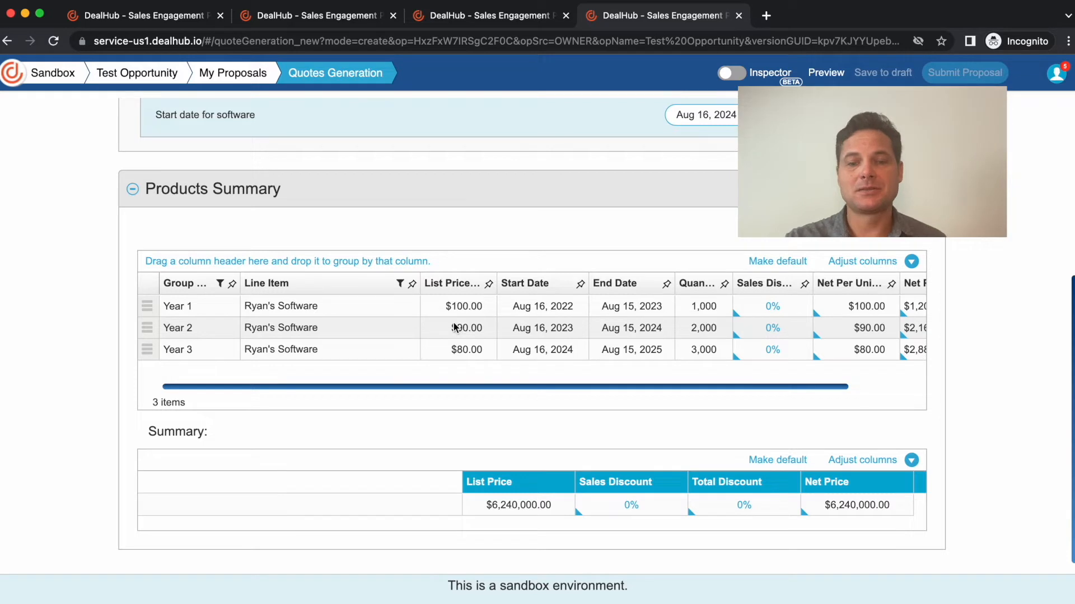
{"action": "scroll", "coordinate": [434, 314], "scroll_direction": "up", "scroll_amount": 1}
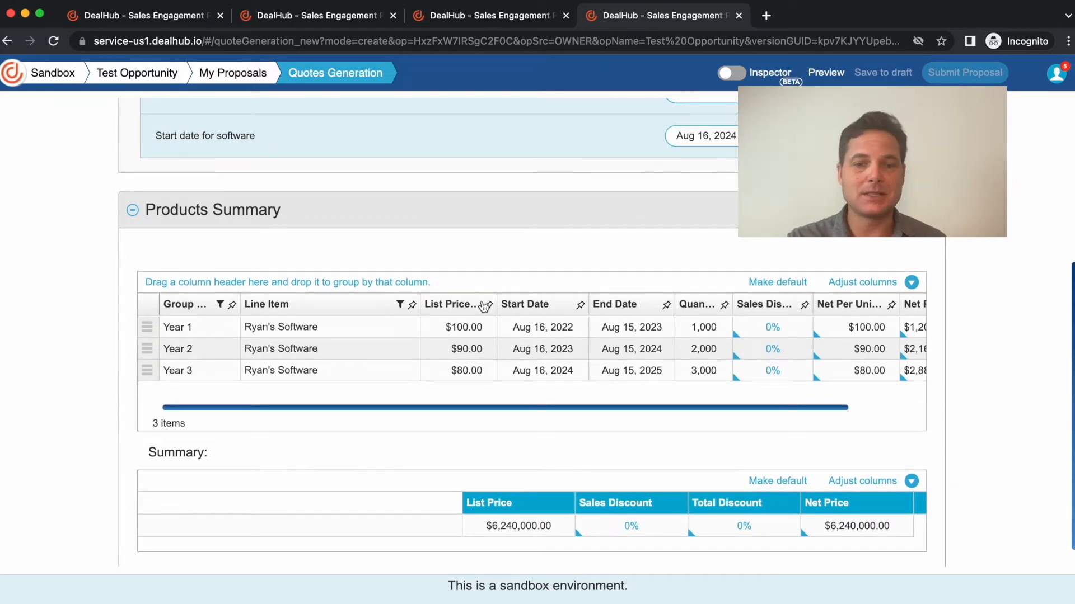
{"action": "scroll", "coordinate": [486, 292], "scroll_direction": "up", "scroll_amount": 2}
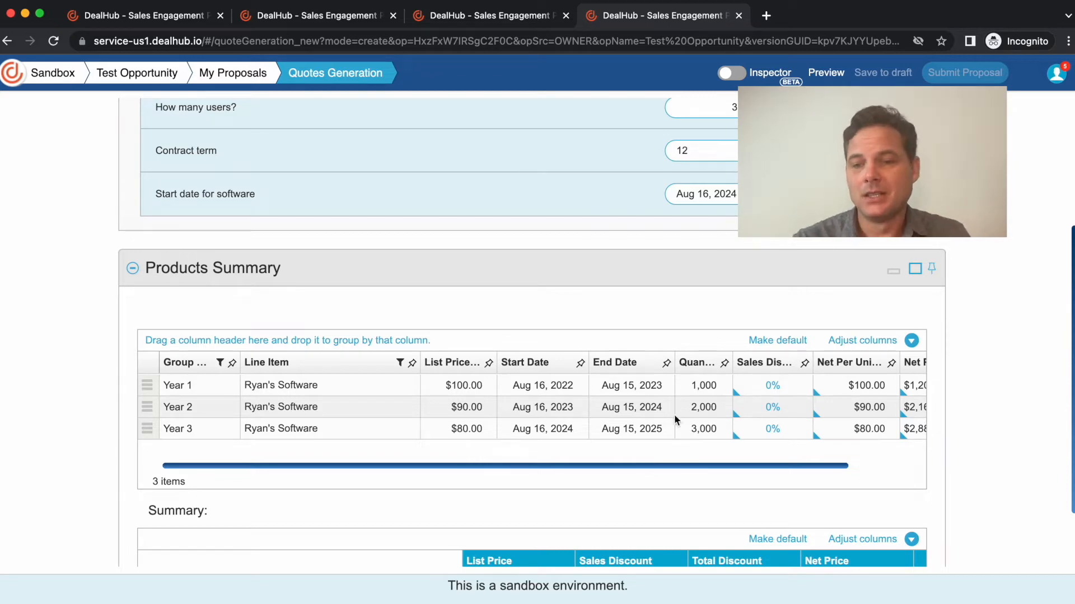
{"action": "scroll", "coordinate": [693, 469], "scroll_direction": "up", "scroll_amount": 5}
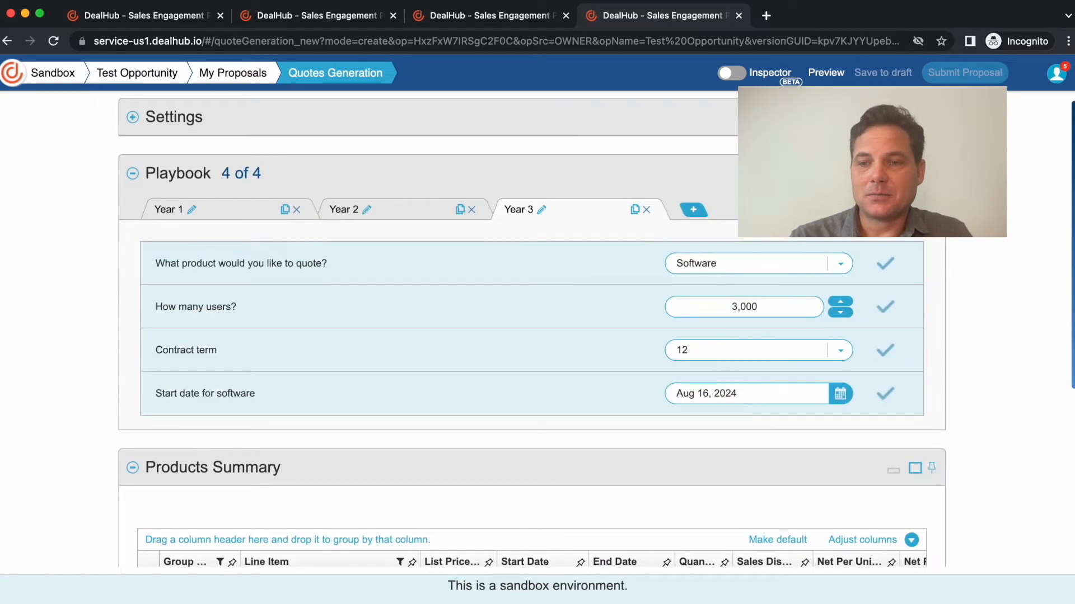
- Preview the proposal, open the generated quote PDF and enlarge it to 150%
{"action": "left_click", "coordinate": [824, 71]}
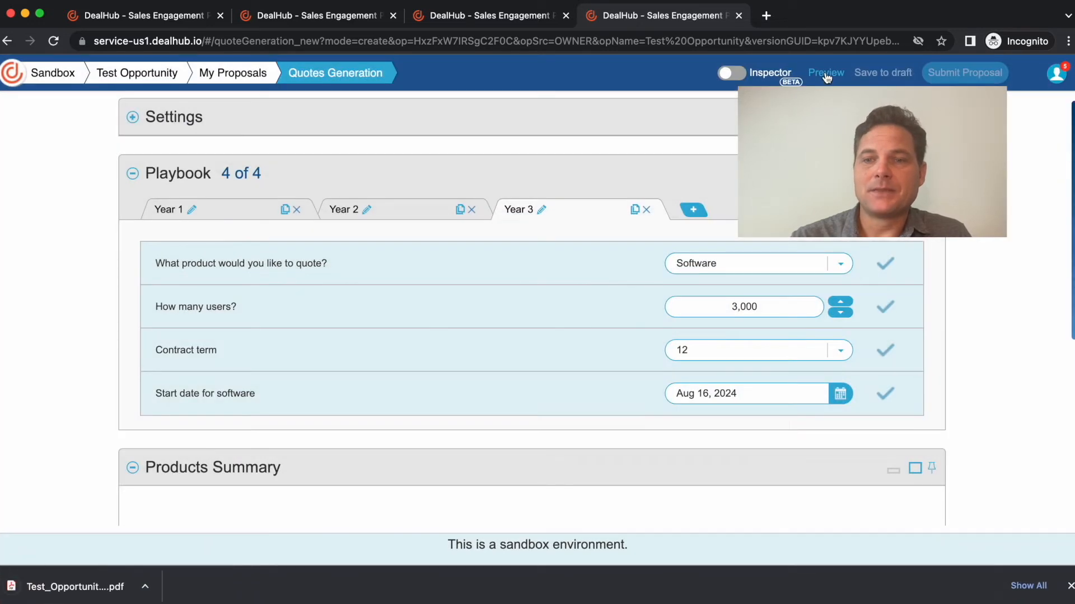
{"action": "left_click", "coordinate": [84, 587]}
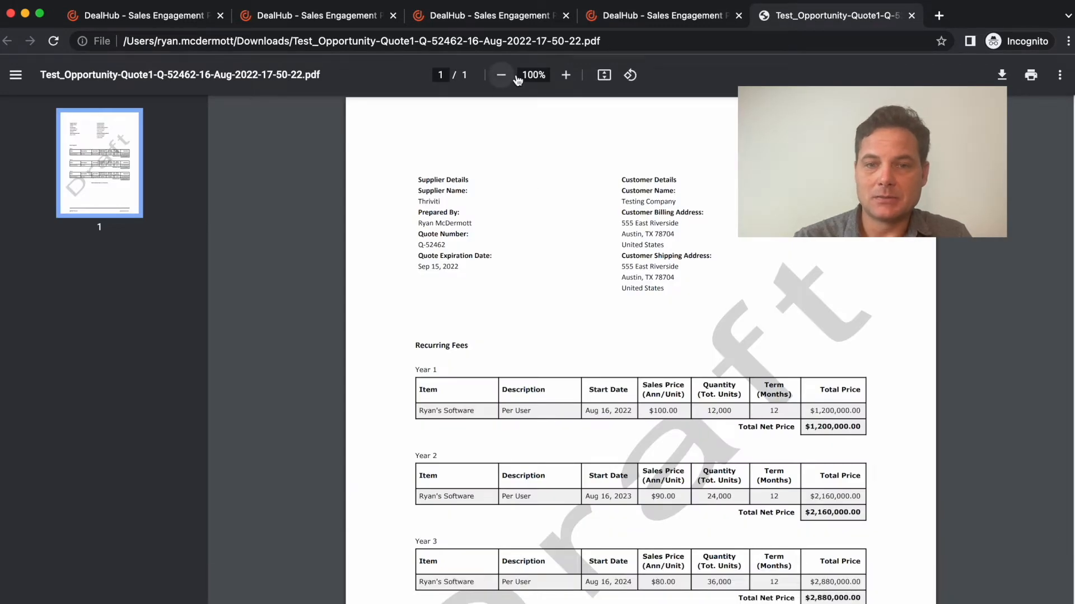
{"action": "left_click", "coordinate": [567, 76]}
{"action": "left_click", "coordinate": [567, 75]}
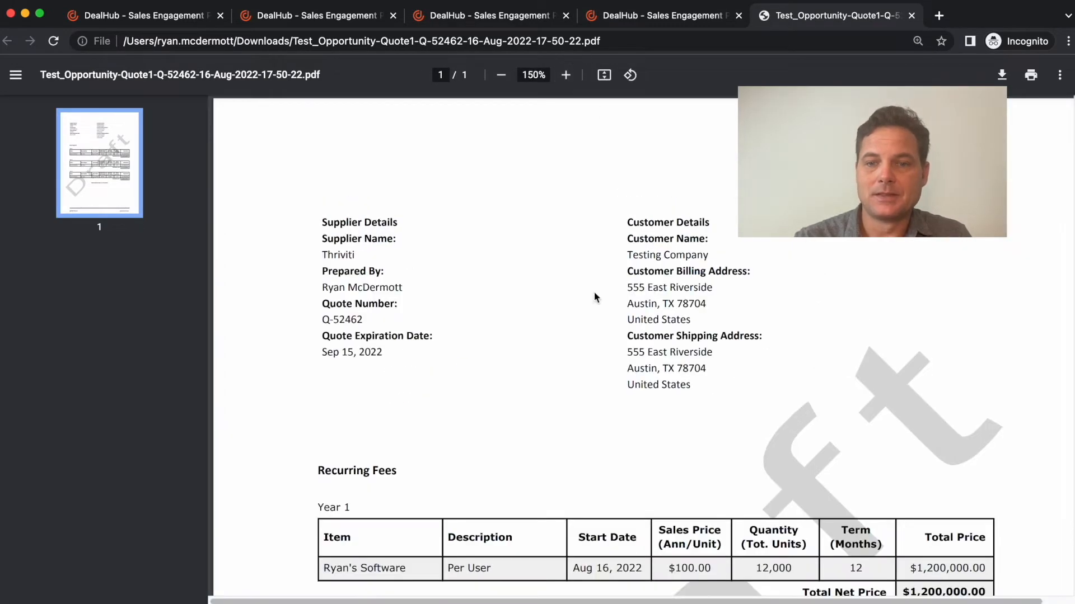
- Review the recurring fees per year and the total contract fees in the quote PDF, then close it
{"action": "scroll", "coordinate": [378, 381], "scroll_direction": "down", "scroll_amount": 5}
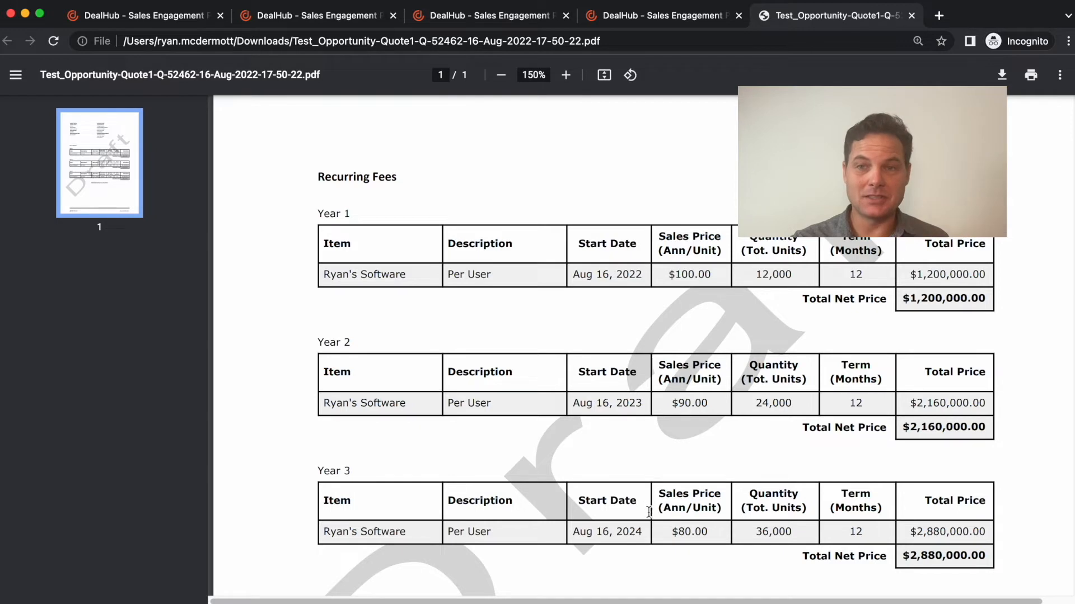
{"action": "scroll", "coordinate": [651, 506], "scroll_direction": "down", "scroll_amount": 1}
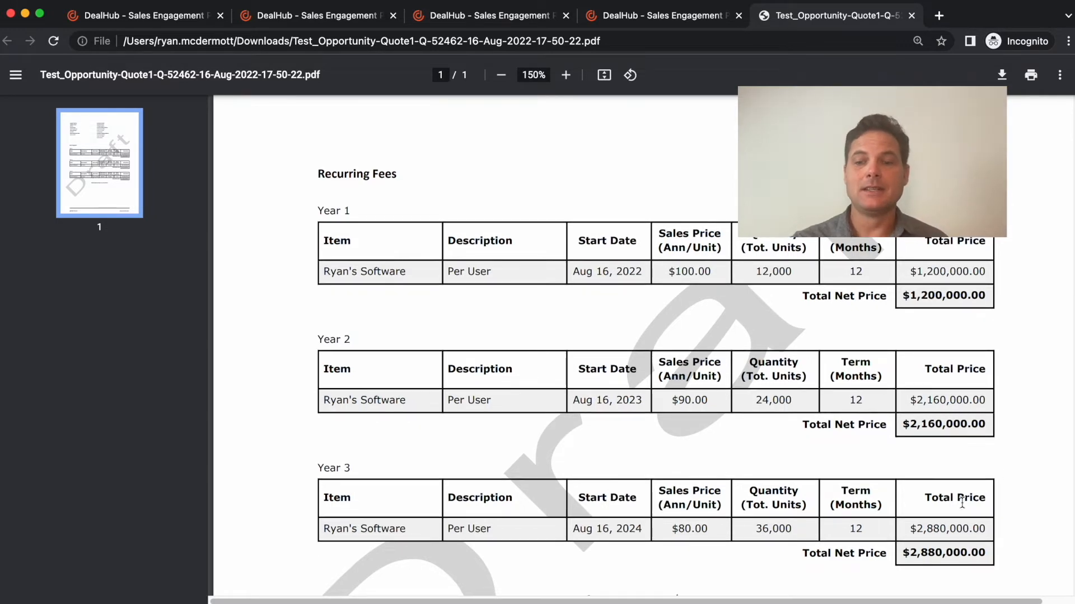
{"action": "scroll", "coordinate": [952, 441], "scroll_direction": "down", "scroll_amount": 5}
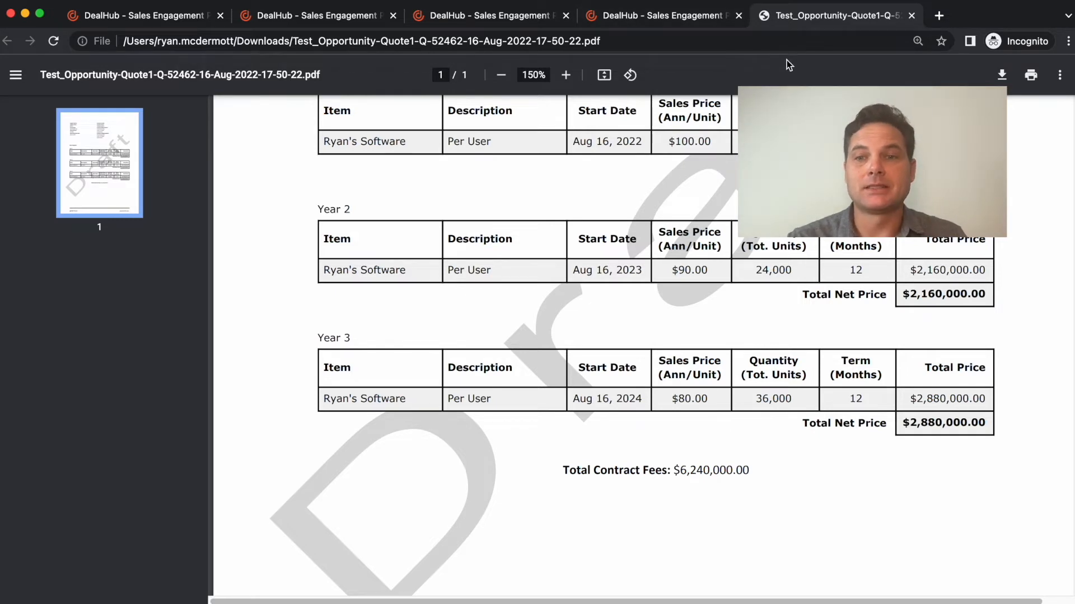
{"action": "left_click", "coordinate": [911, 16]}
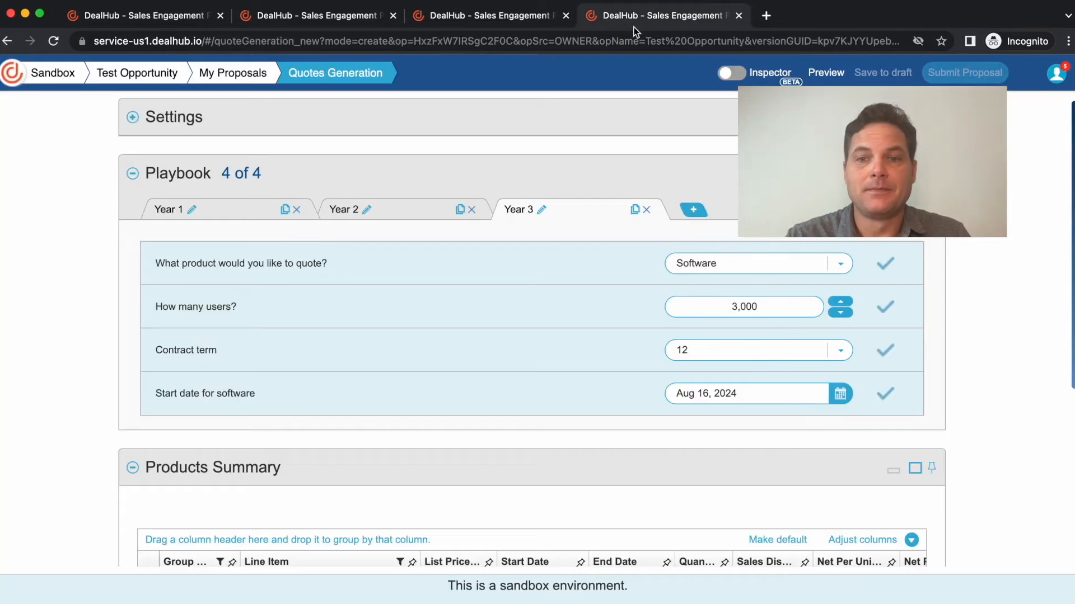
- Delete the Year 3 playbook tab and rename the Year 2 tab to Rest of Term
{"action": "left_click", "coordinate": [648, 211]}
{"action": "left_click", "coordinate": [708, 206]}
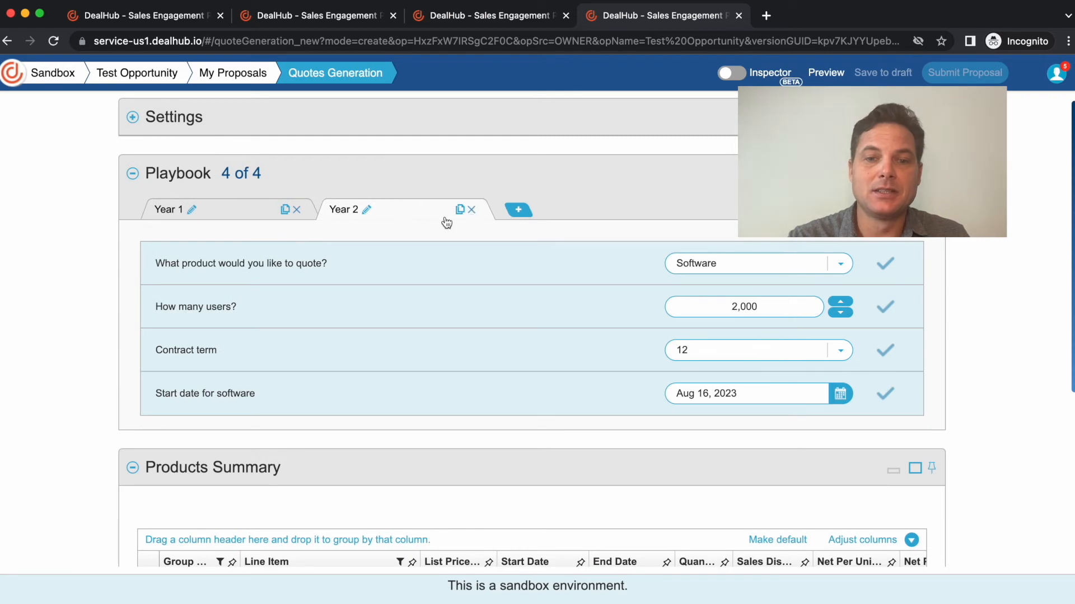
{"action": "left_click", "coordinate": [365, 211]}
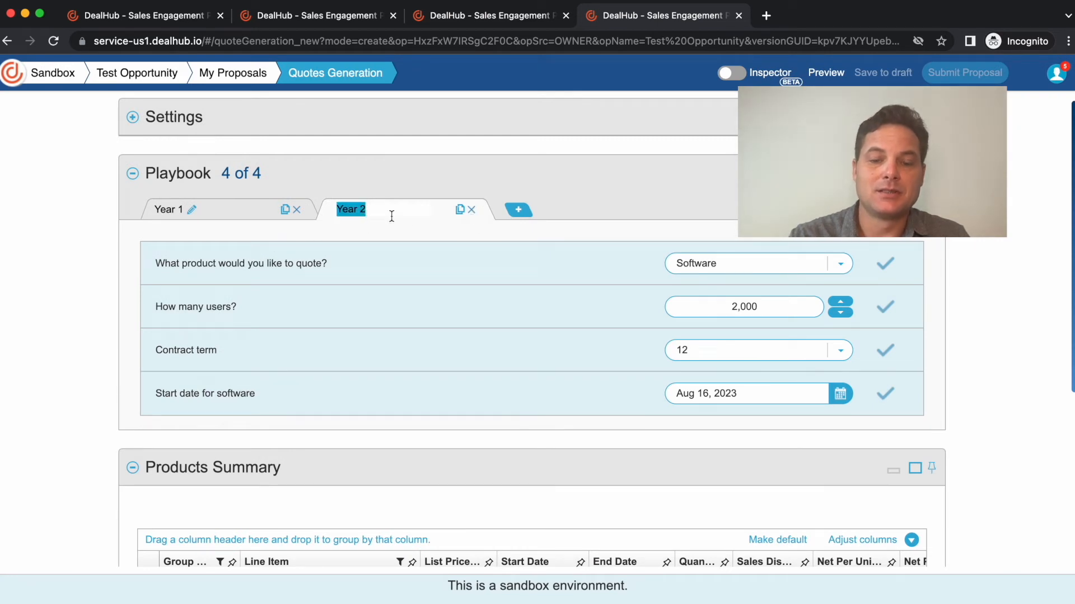
{"action": "type", "text": "Rest of Term"}
- Switch to the first playbook tab and confirm its name as Year 1
{"action": "left_click", "coordinate": [230, 208]}
{"action": "left_click", "coordinate": [192, 210]}
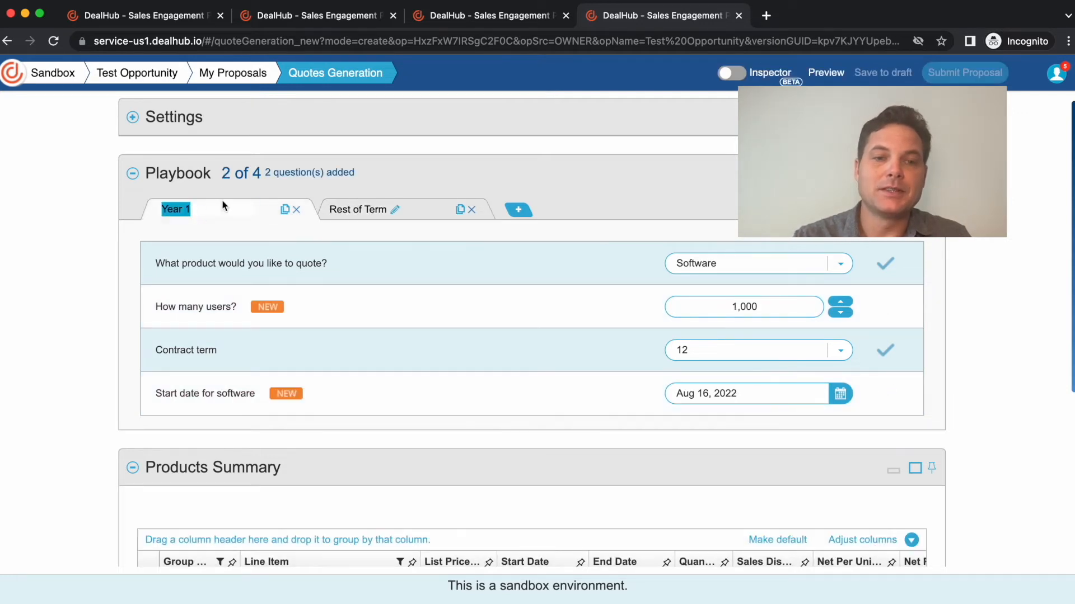
{"action": "key", "text": "Return"}
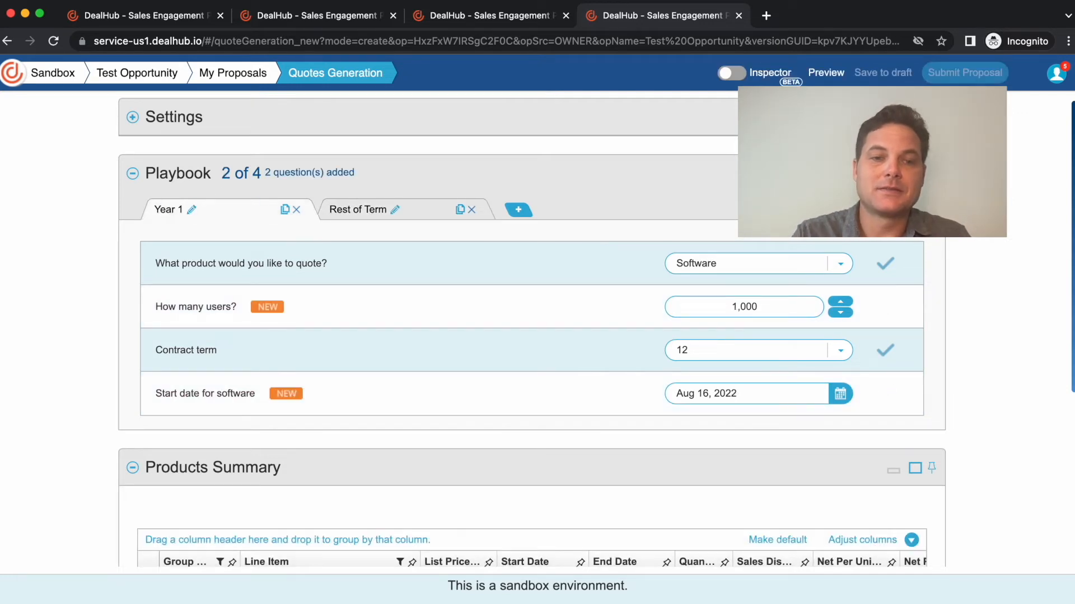
- Rename the Year 1 playbook tab to Free Months
{"action": "left_click", "coordinate": [188, 209]}
{"action": "type", "text": "Free Months"}
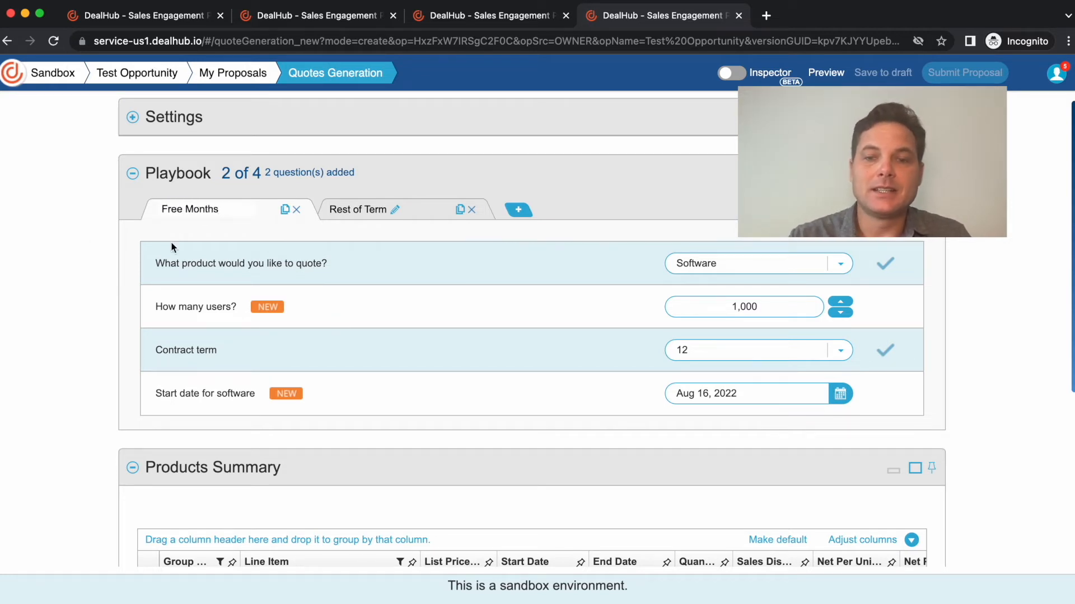
{"action": "left_click", "coordinate": [172, 247]}
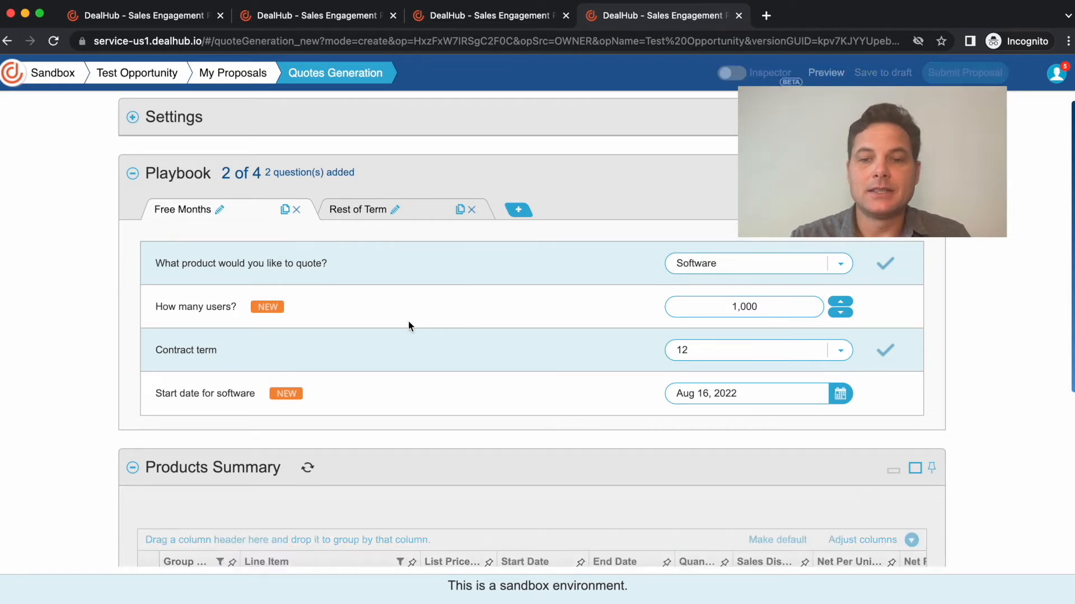
- Set the Free Months contract term to Other - 1, 2, 5, etc. months with a custom contract term of 3
{"action": "left_click", "coordinate": [696, 353]}
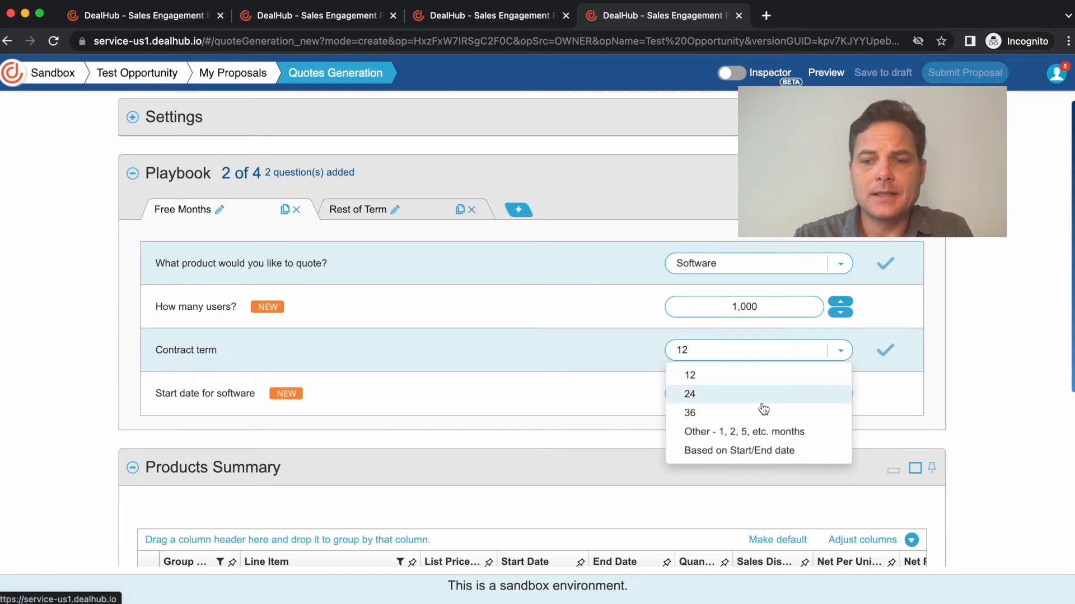
{"action": "left_click", "coordinate": [755, 432]}
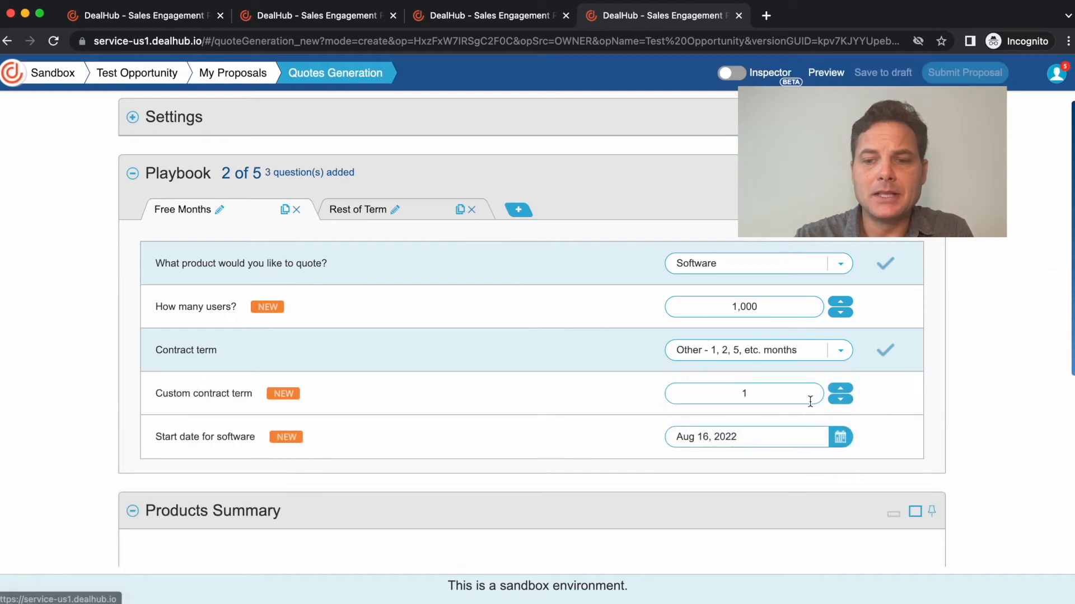
{"action": "left_click", "coordinate": [839, 389]}
{"action": "left_click", "coordinate": [839, 389]}
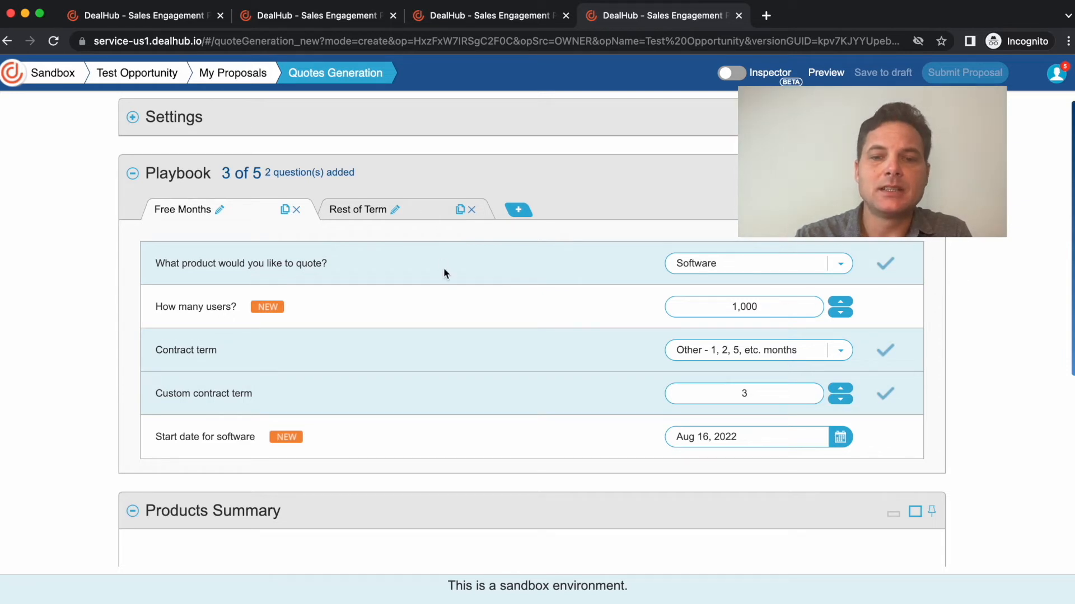
{"action": "scroll", "coordinate": [449, 291], "scroll_direction": "down", "scroll_amount": 3}
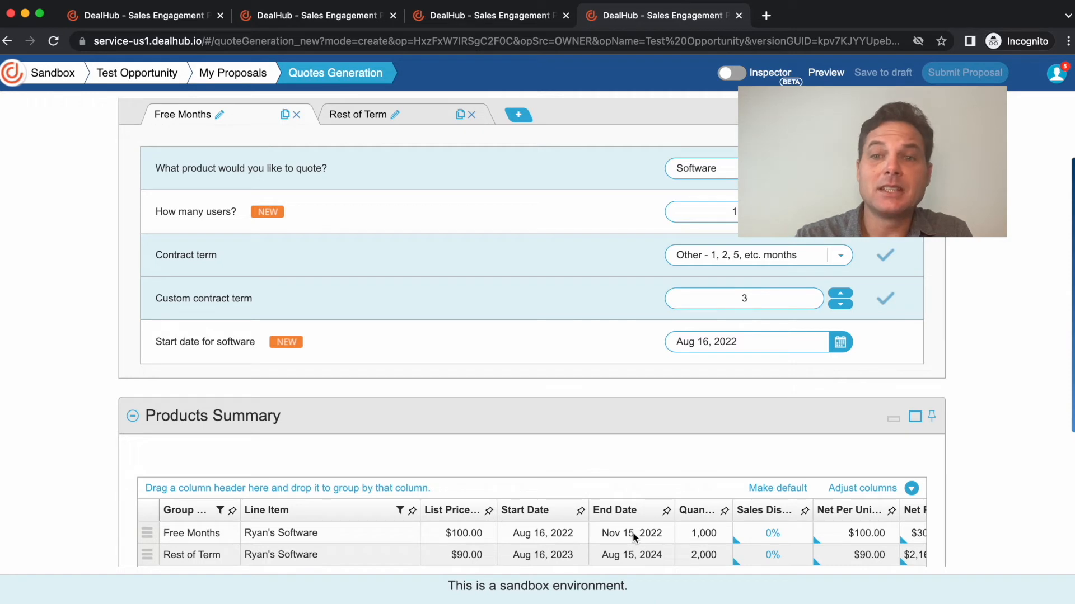
- Set the software start date in the Rest of Term playbook tab to Nov 16, 2022, keeping the 12-month contract term
{"action": "left_click", "coordinate": [428, 122]}
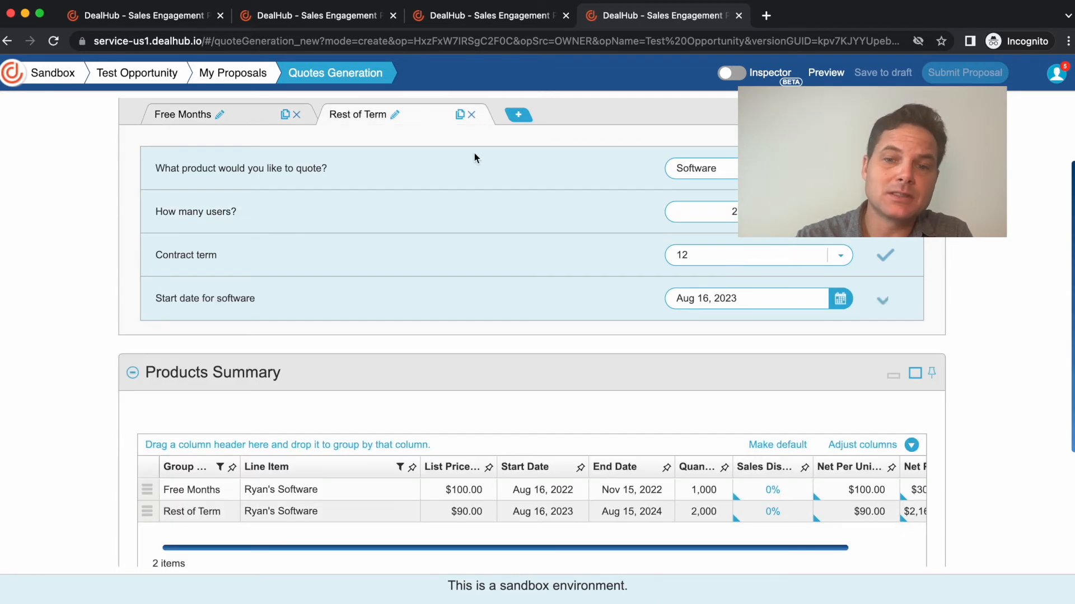
{"action": "left_click", "coordinate": [712, 296]}
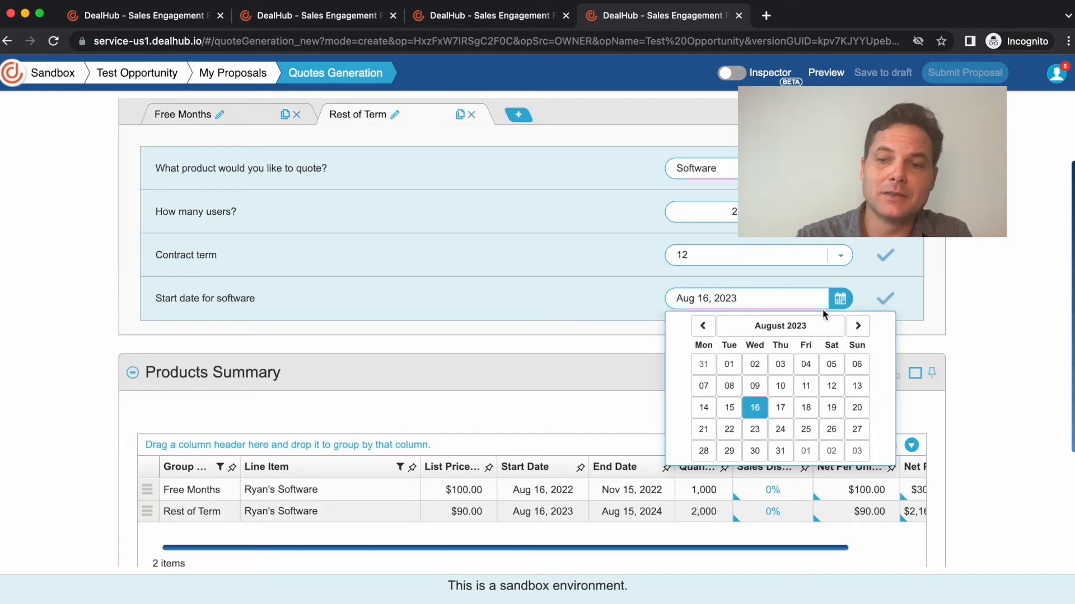
{"action": "left_click", "coordinate": [702, 326]}
{"action": "left_click", "coordinate": [702, 326]}
{"action": "left_click", "coordinate": [703, 327]}
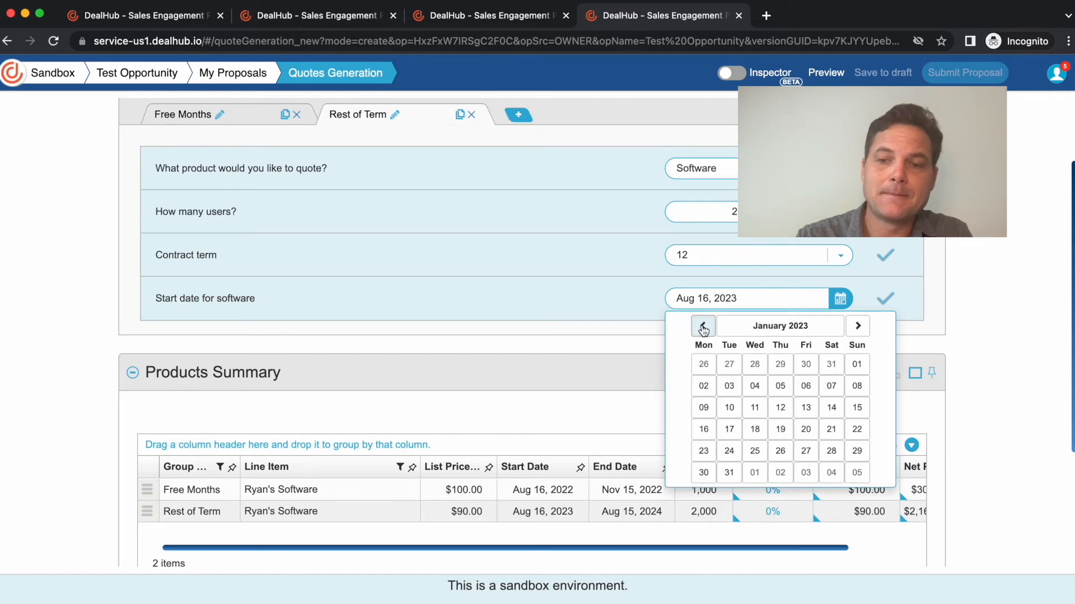
{"action": "left_click", "coordinate": [703, 326]}
{"action": "left_click", "coordinate": [754, 408]}
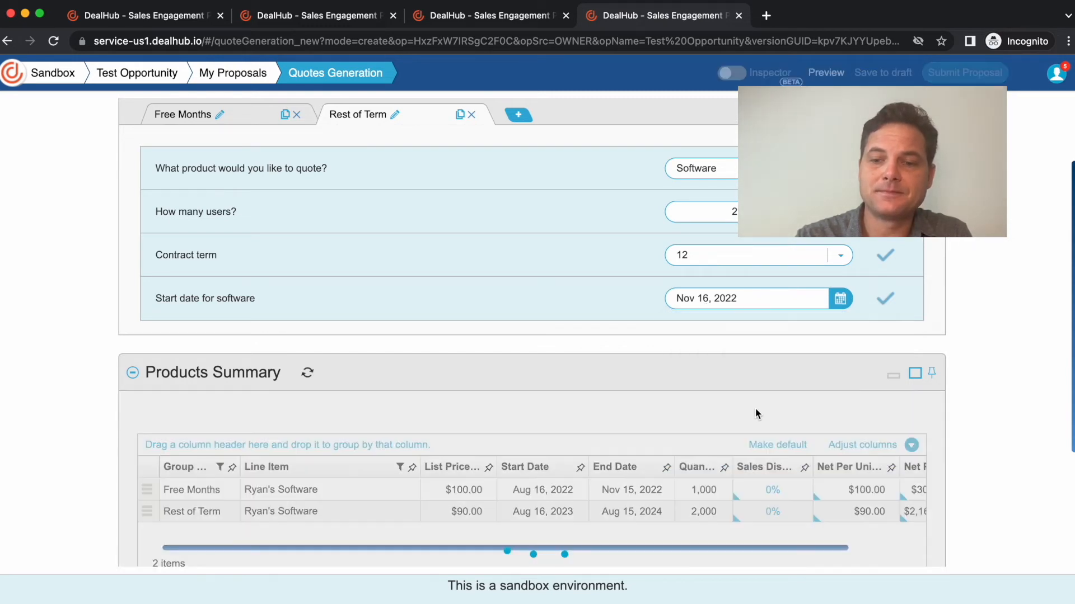
{"action": "left_click", "coordinate": [720, 257]}
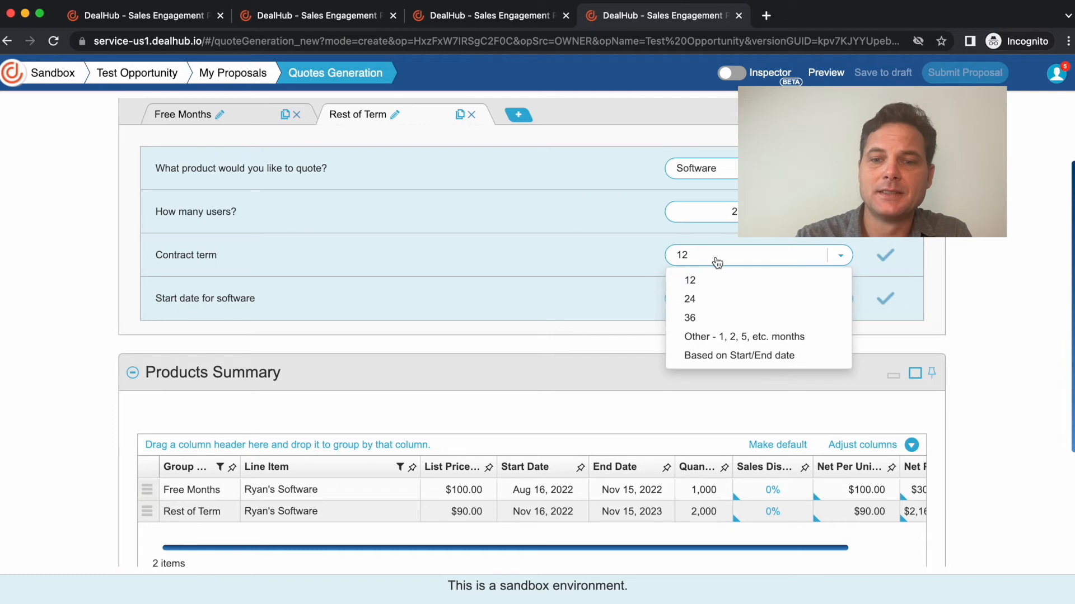
{"action": "left_click", "coordinate": [630, 257]}
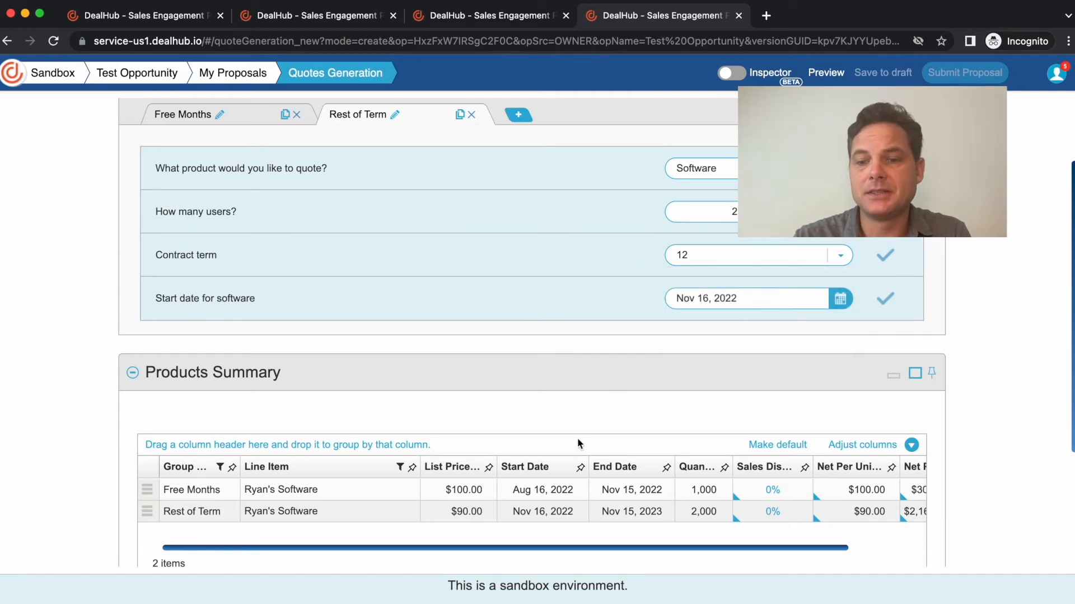
- Apply a 100% sales discount to the Free Months line item in the Products Summary
{"action": "scroll", "coordinate": [495, 237], "scroll_direction": "down", "scroll_amount": 2}
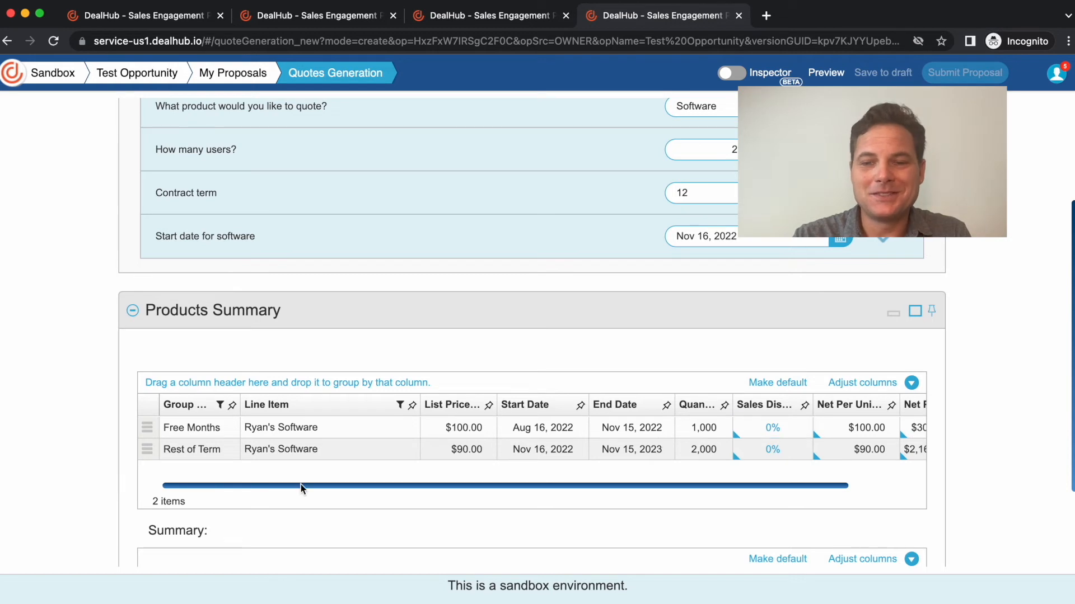
{"action": "left_click", "coordinate": [758, 430]}
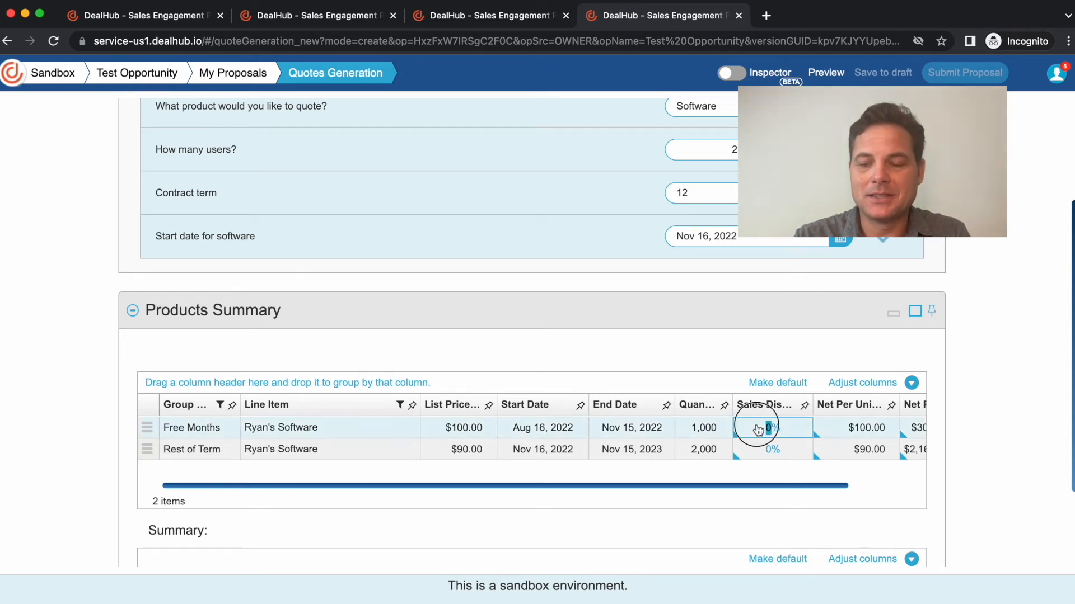
{"action": "type", "text": "100"}
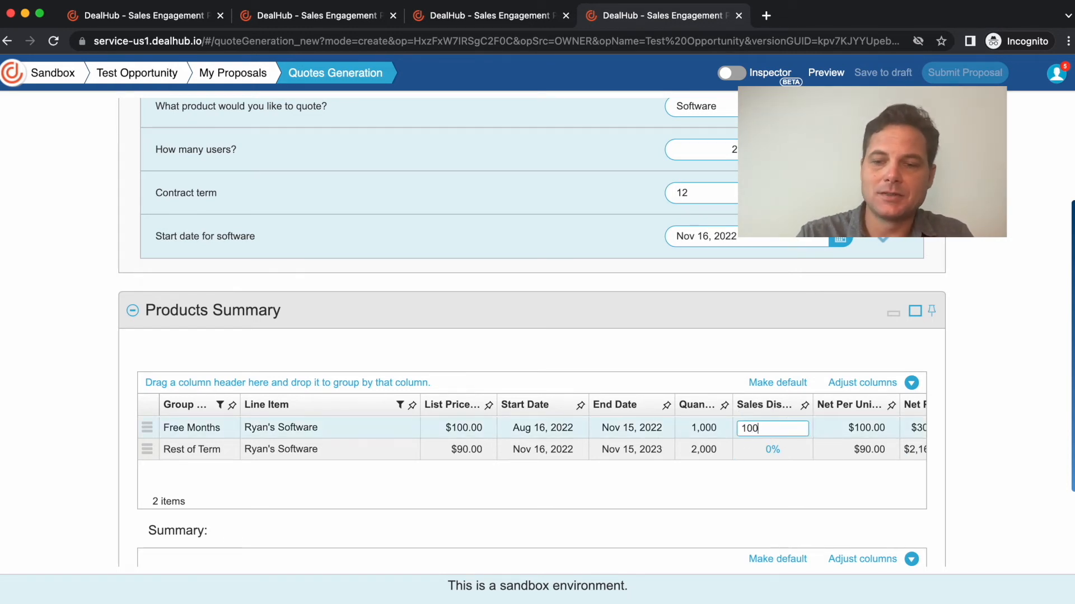
{"action": "key", "text": "Return"}
- Preview the proposal, open the generated quote PDF and enlarge its recurring fees tables to 125%
{"action": "left_click", "coordinate": [827, 73]}
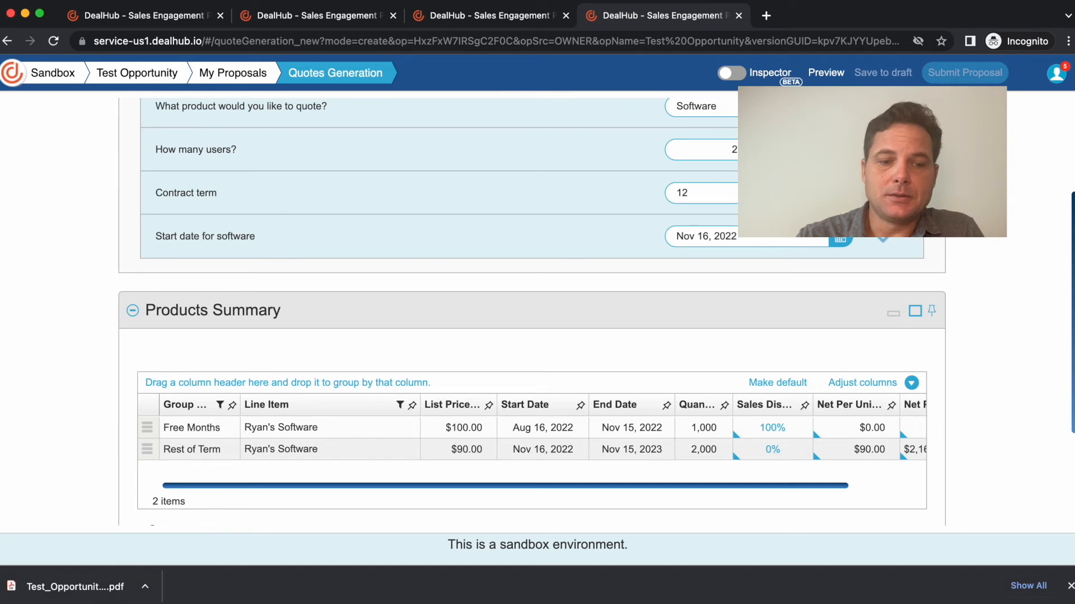
{"action": "left_click", "coordinate": [87, 593]}
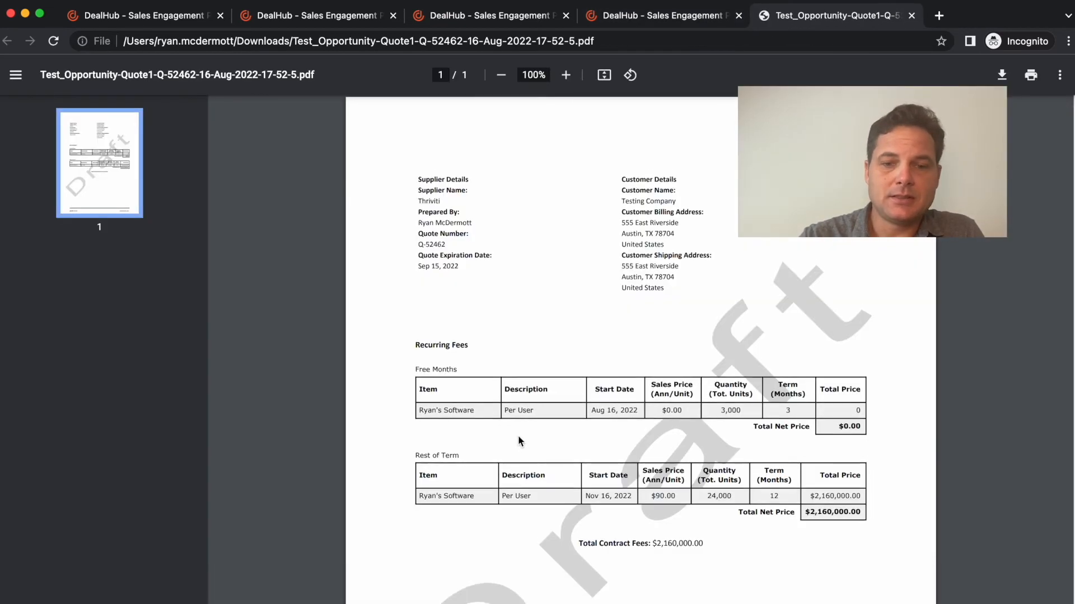
{"action": "scroll", "coordinate": [519, 435], "scroll_direction": "down", "scroll_amount": 2}
{"action": "left_click", "coordinate": [565, 75]}
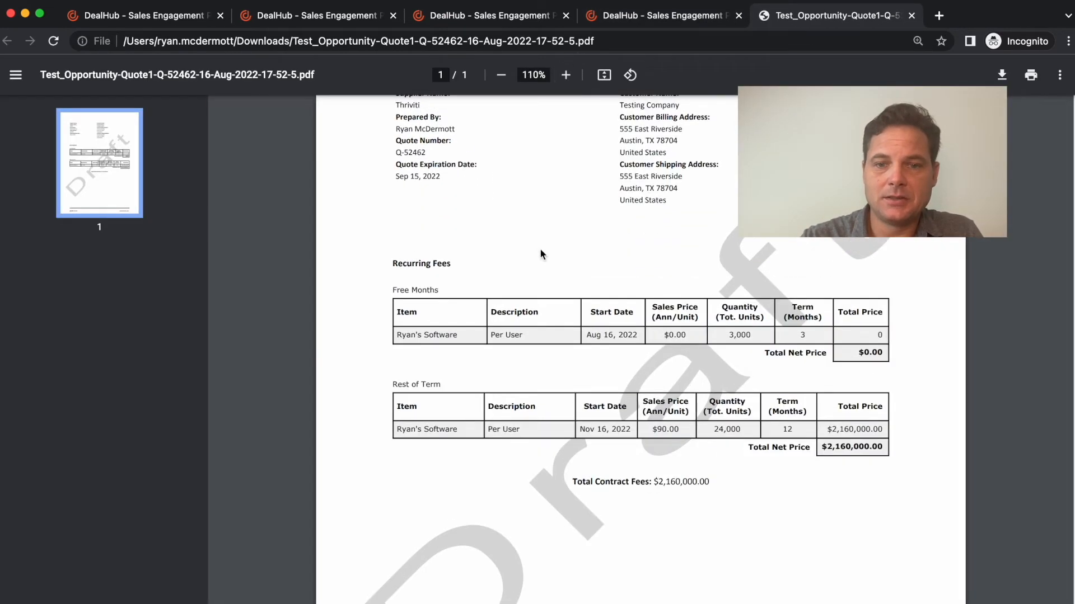
{"action": "left_click", "coordinate": [566, 75]}
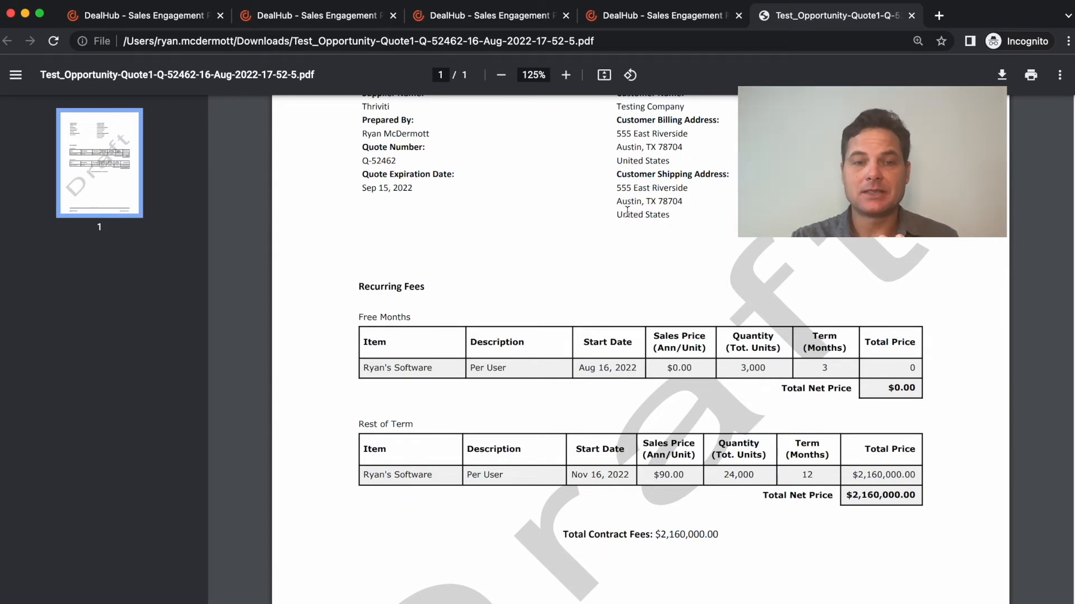
- Review the repeatable option and its name in the General_Questions group's general settings, then close them without changes
{"action": "left_click", "coordinate": [143, 17]}
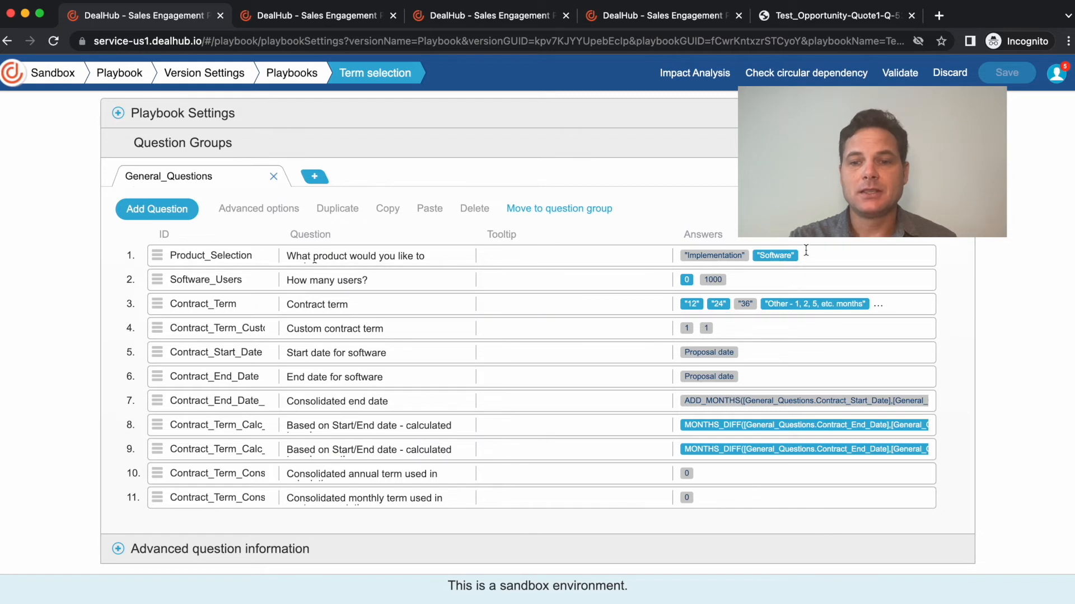
{"action": "left_click", "coordinate": [956, 208]}
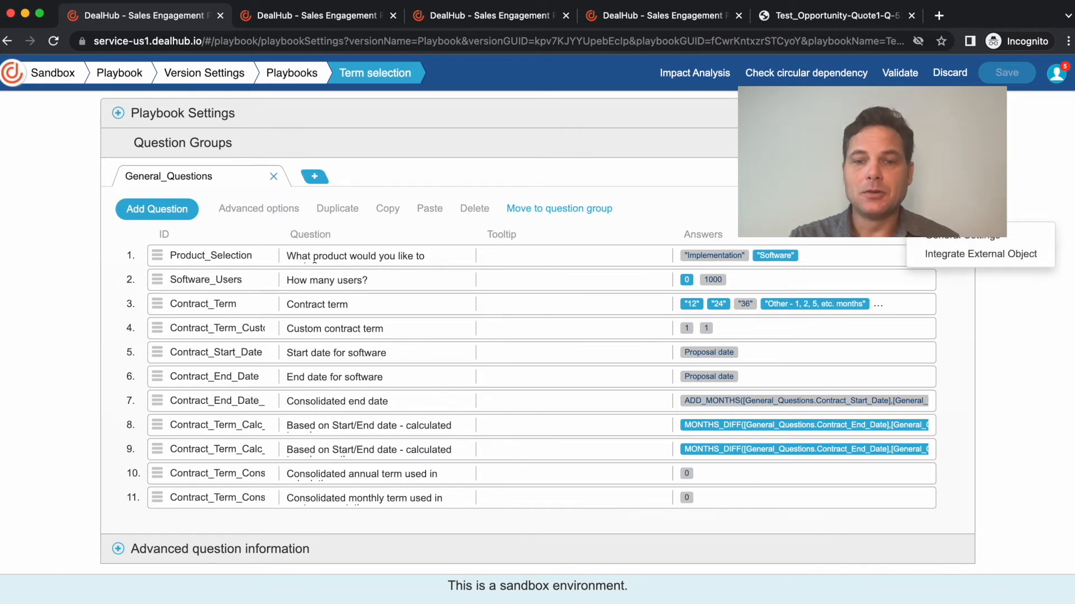
{"action": "left_click", "coordinate": [941, 237]}
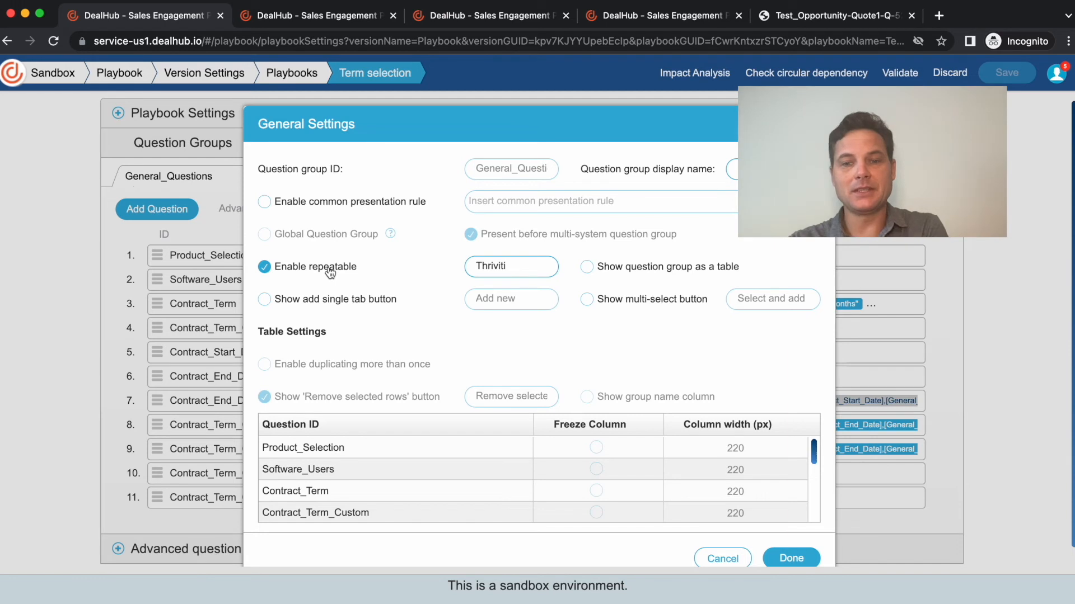
{"action": "left_click", "coordinate": [517, 265]}
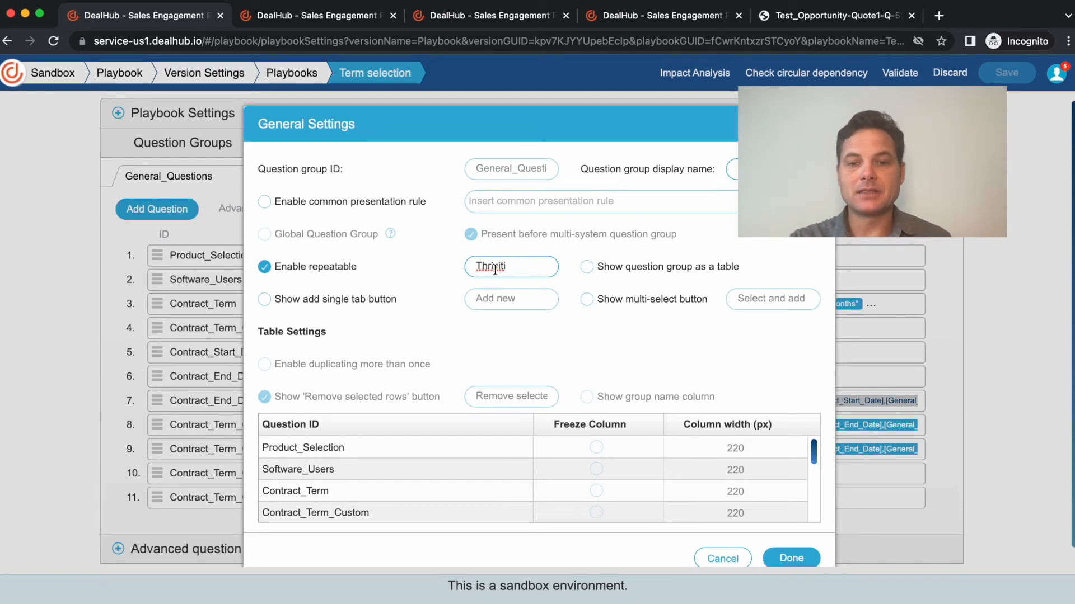
{"action": "left_click", "coordinate": [719, 559]}
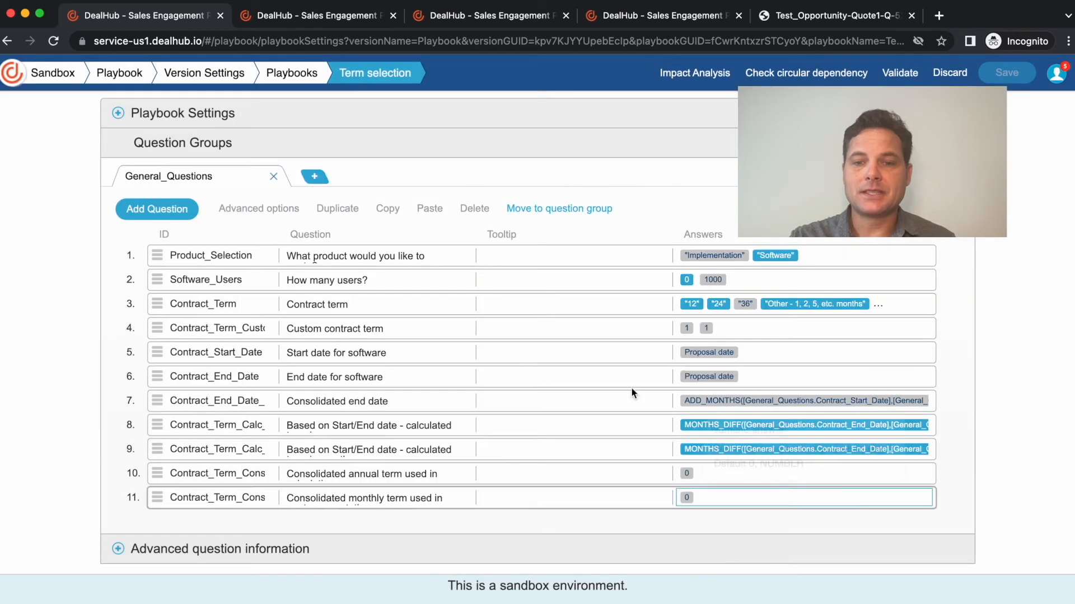
- Examine the Quote Template pricing table's option for creating a separate table for each ItemGroup, switching it off and back on
{"action": "left_click", "coordinate": [308, 23]}
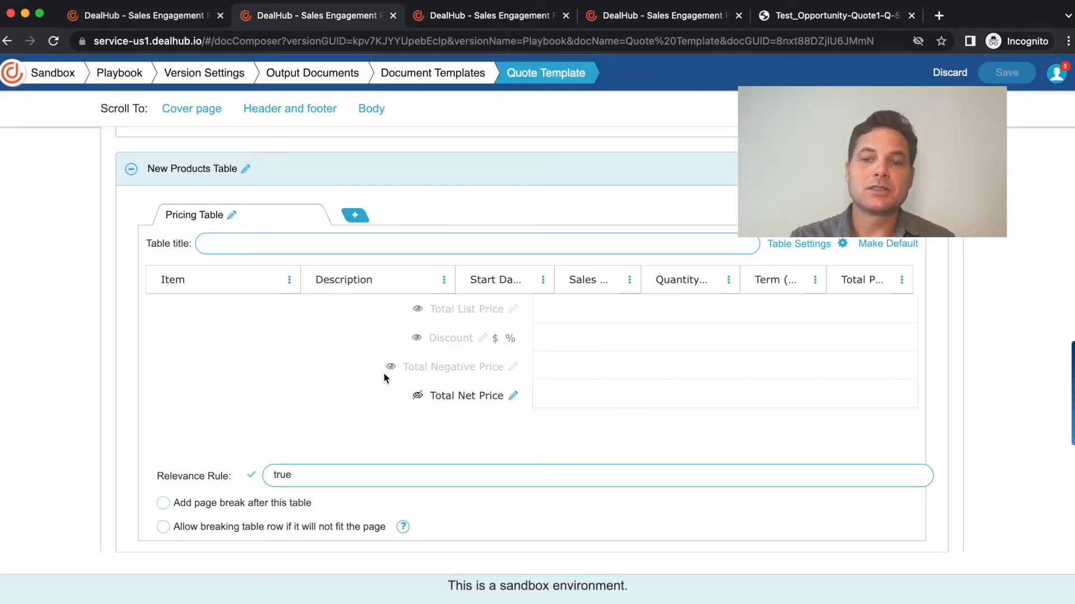
{"action": "left_click", "coordinate": [812, 246]}
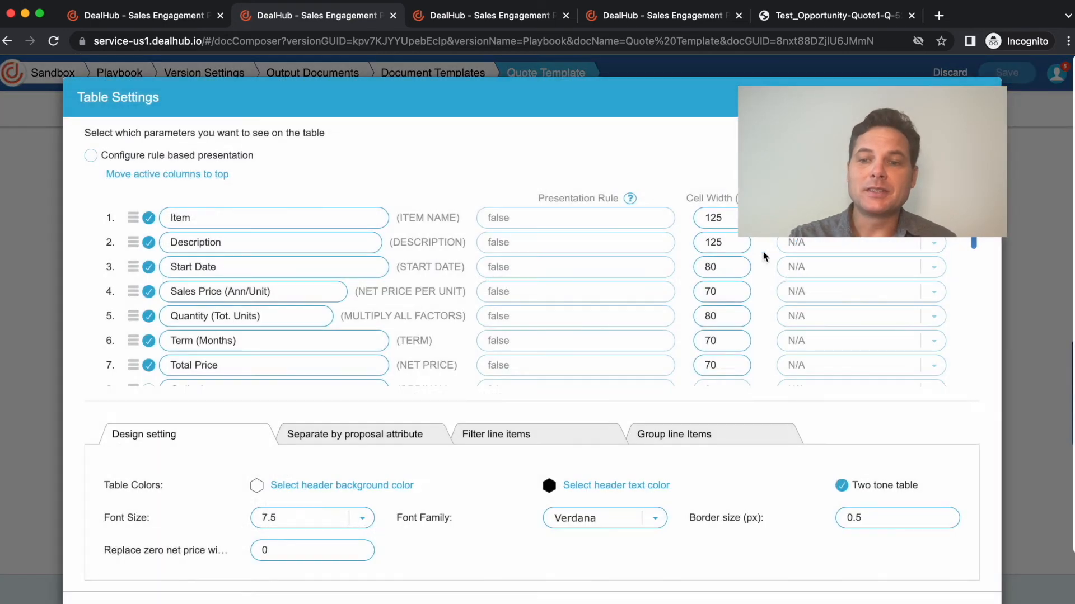
{"action": "left_click", "coordinate": [353, 437]}
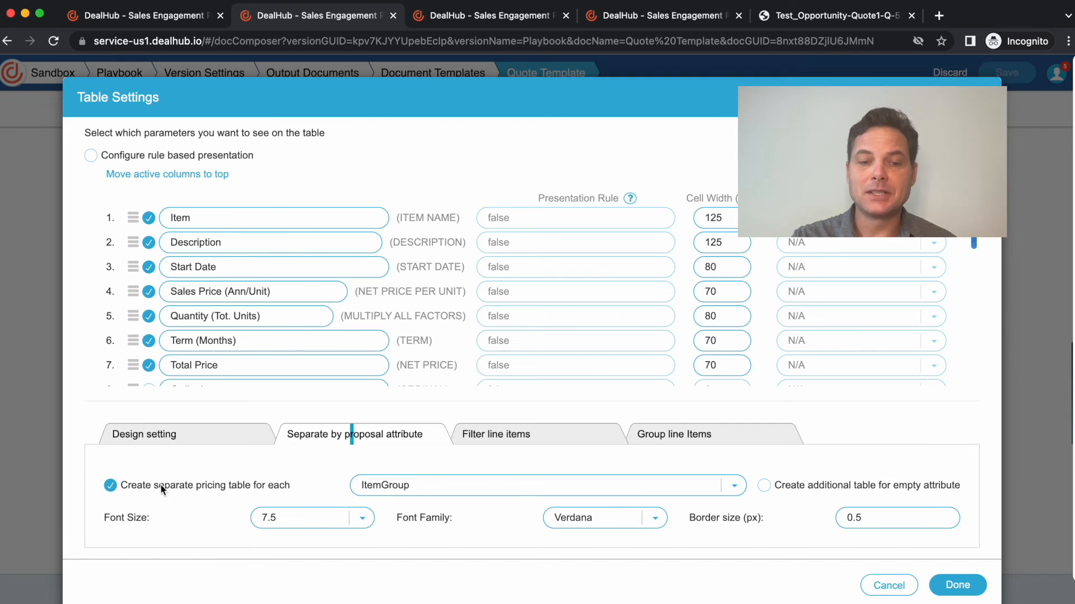
{"action": "left_click", "coordinate": [399, 492]}
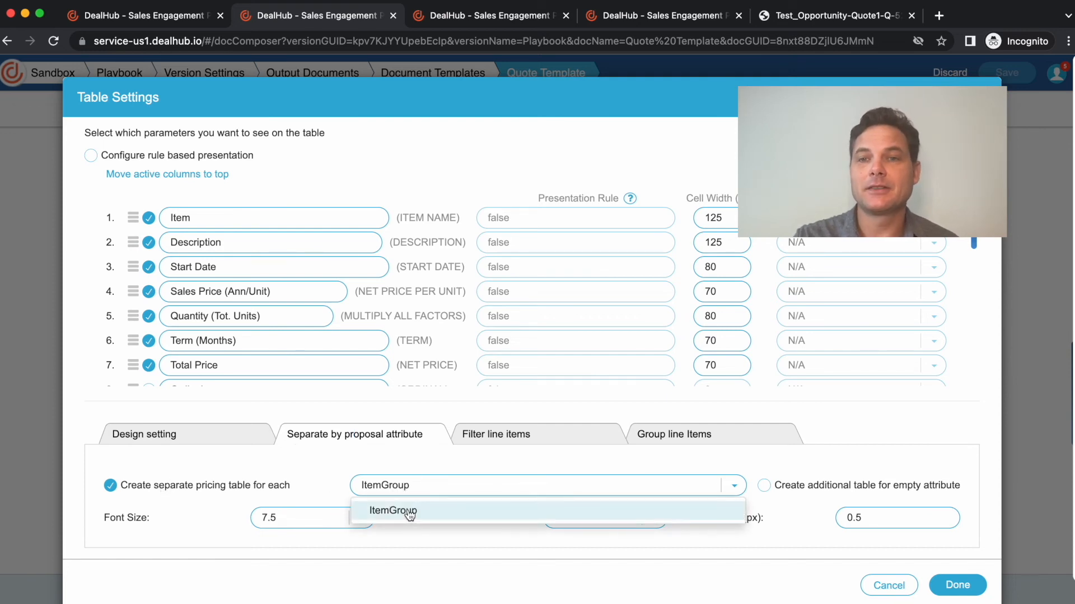
{"action": "left_click", "coordinate": [330, 485]}
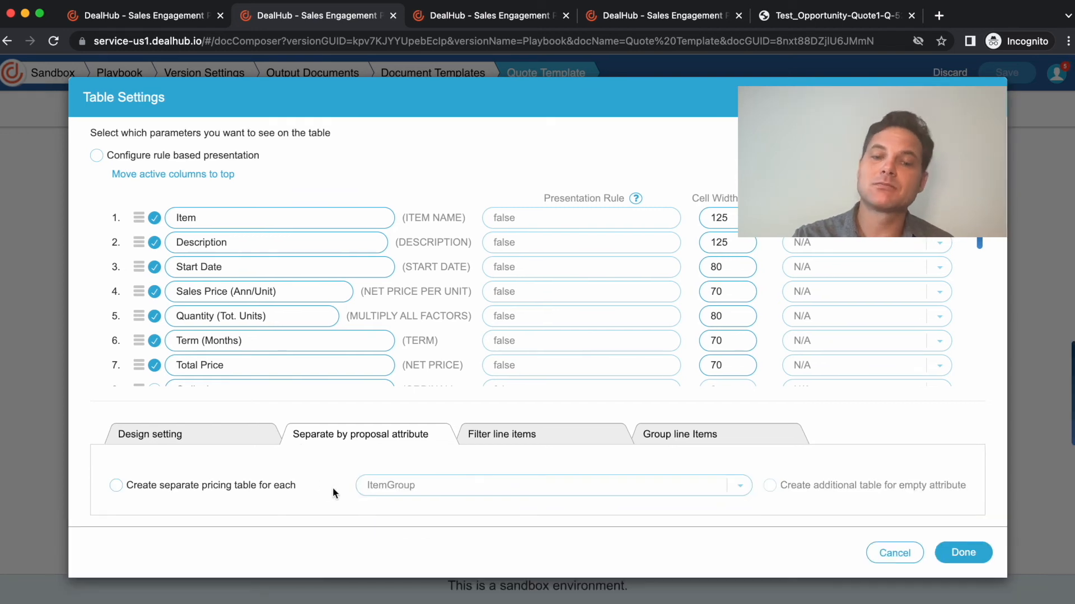
{"action": "left_click", "coordinate": [220, 486]}
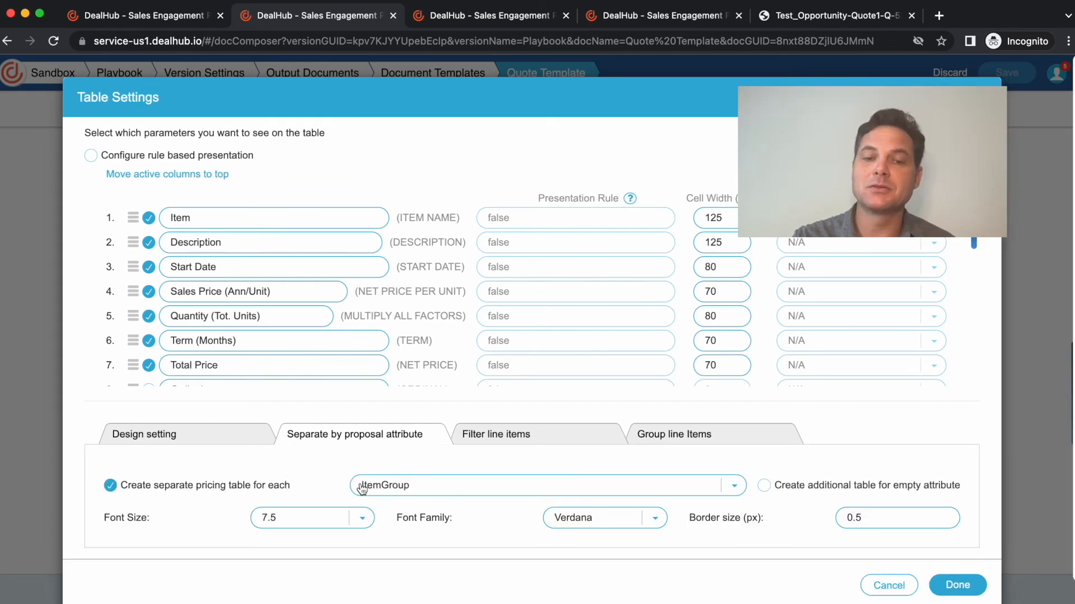
- Review the ItemGroup entry among the custom proposal attributes in the product settings, then close them without changes
{"action": "left_click", "coordinate": [499, 18]}
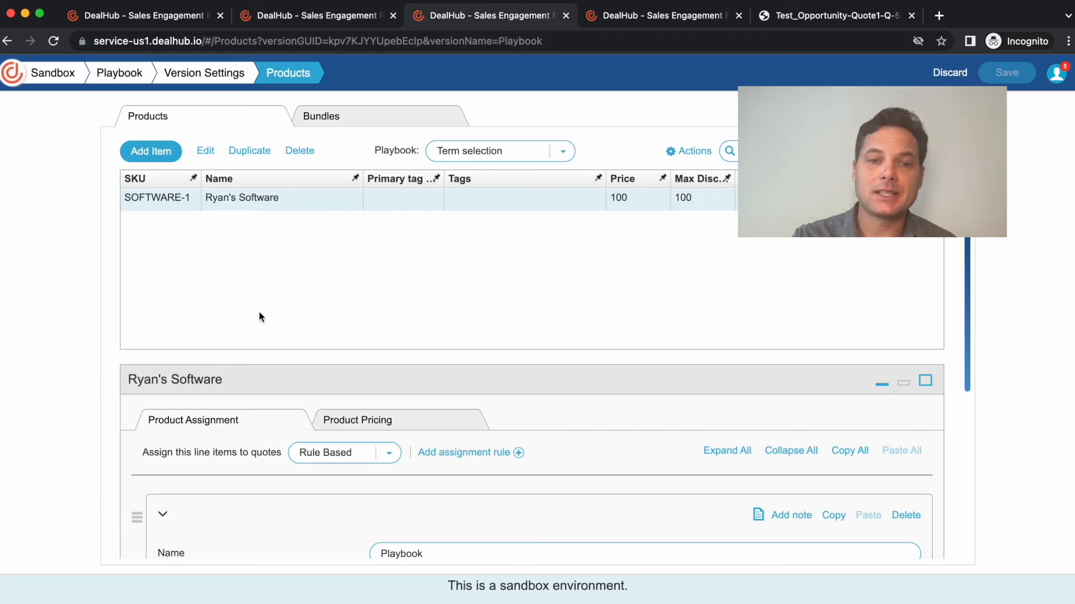
{"action": "left_click", "coordinate": [696, 151]}
{"action": "left_click", "coordinate": [680, 213]}
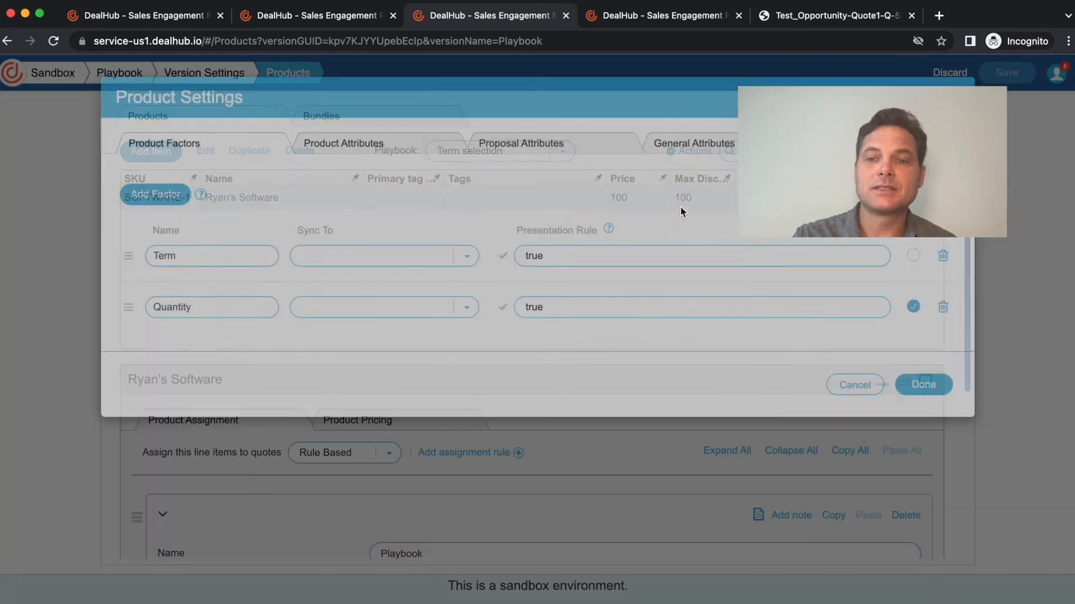
{"action": "left_click", "coordinate": [504, 145]}
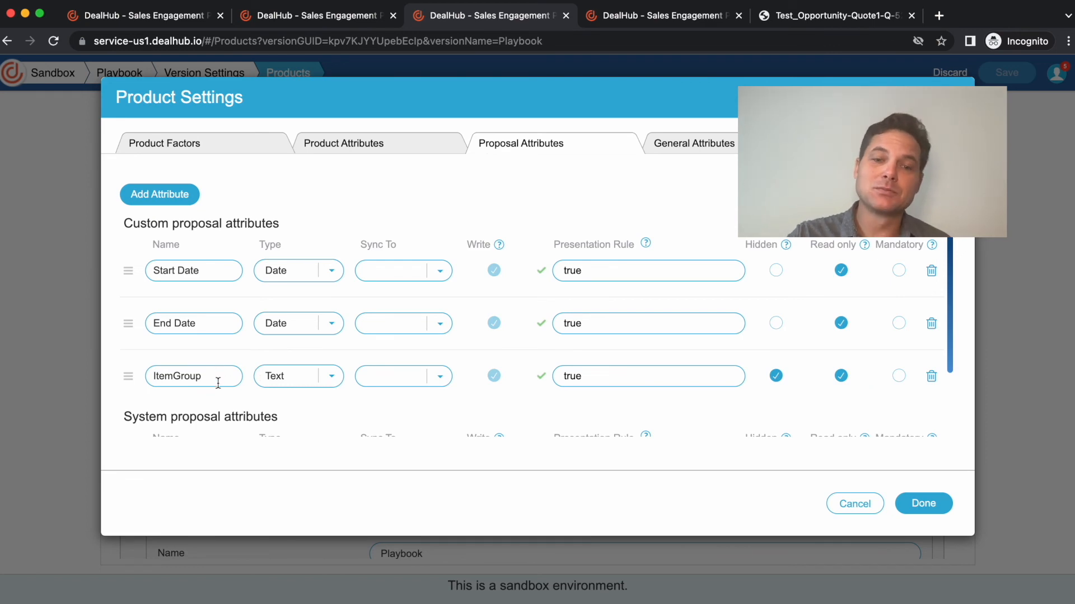
{"action": "left_click", "coordinate": [849, 504]}
- Examine the ItemGroup attribute's [Item.group_name] expression in the software product's assignment rule
{"action": "scroll", "coordinate": [136, 458], "scroll_direction": "down", "scroll_amount": 5}
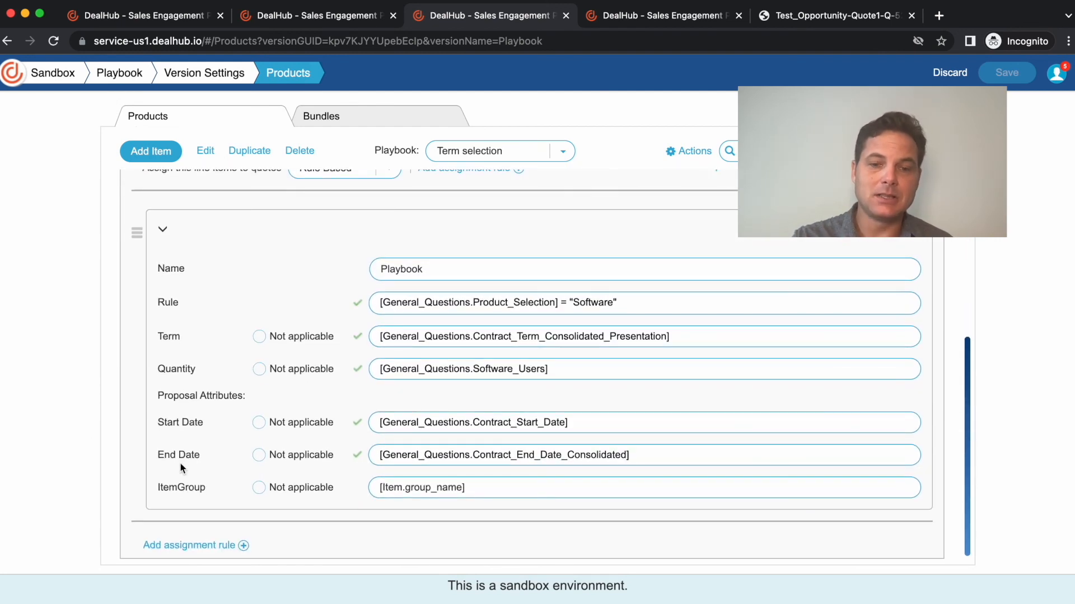
{"action": "left_click_drag", "start_coordinate": [158, 489], "coordinate": [186, 492]}
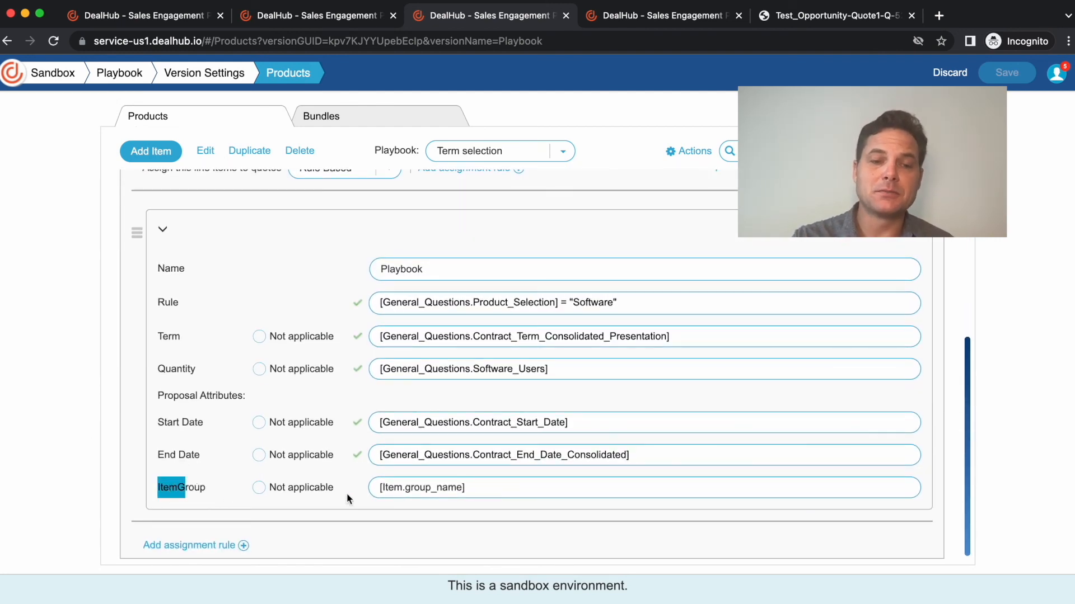
{"action": "left_click", "coordinate": [437, 489]}
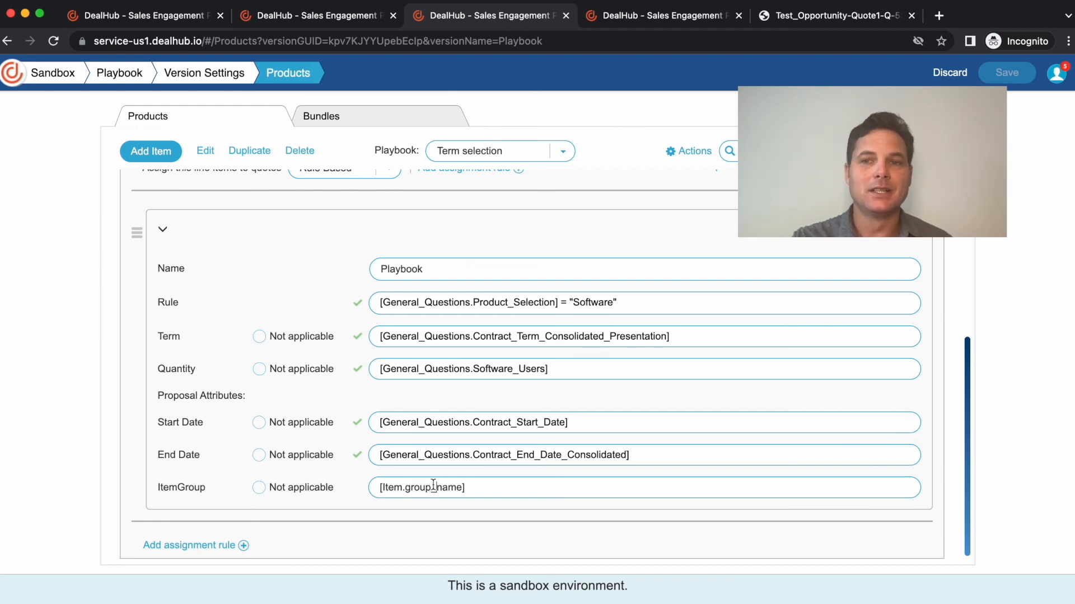
- Compare the Free Months playbook tab name in the quote with the table headings in the quote PDF
{"action": "left_click", "coordinate": [819, 17]}
{"action": "left_click", "coordinate": [625, 23]}
{"action": "scroll", "coordinate": [291, 291], "scroll_direction": "up", "scroll_amount": 3}
{"action": "left_click", "coordinate": [249, 211]}
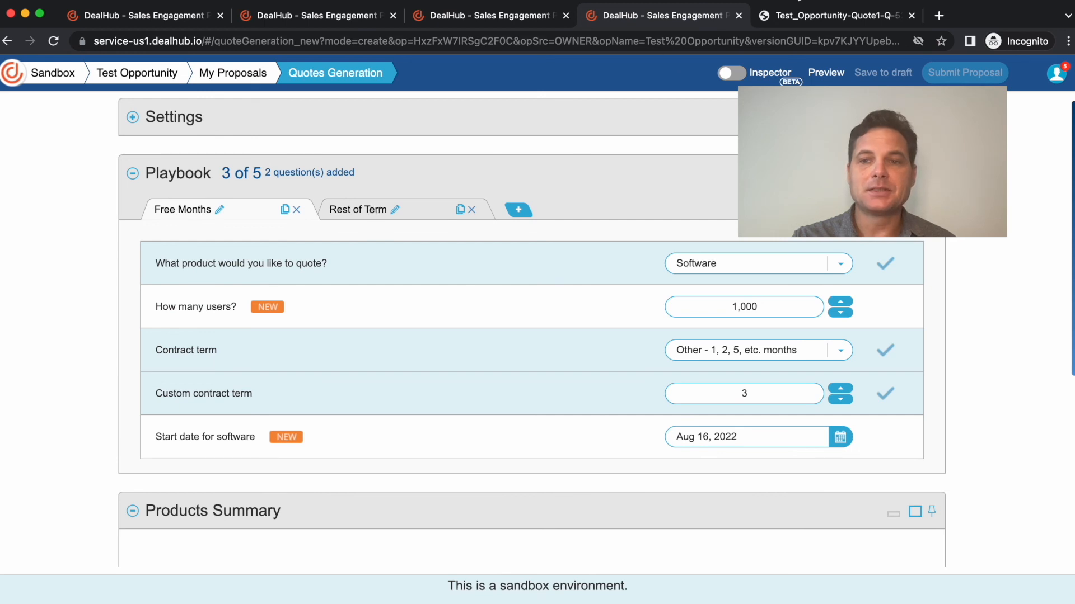
{"action": "left_click", "coordinate": [801, 18]}
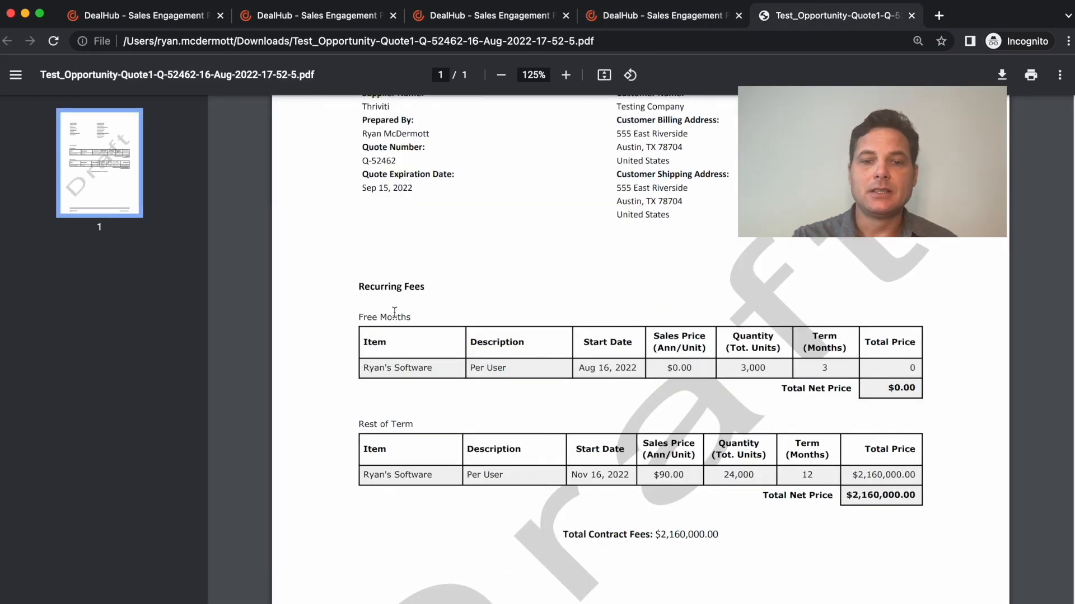